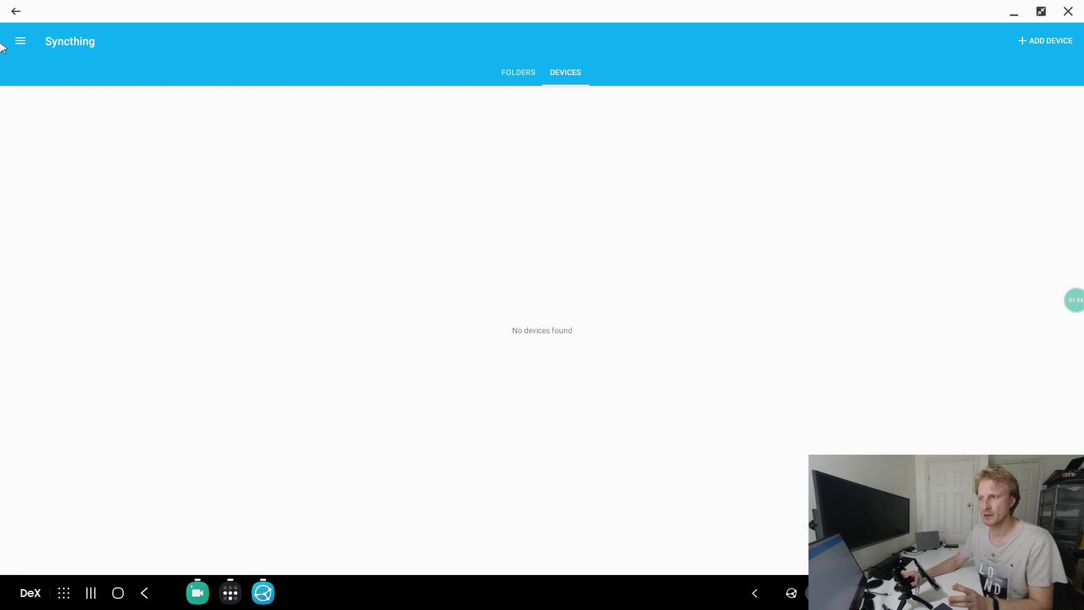
From the tablet's Devices list, choose Show device ID in the side menu to display the ID and QR code.
left_click(524, 81)
left_click(561, 83)
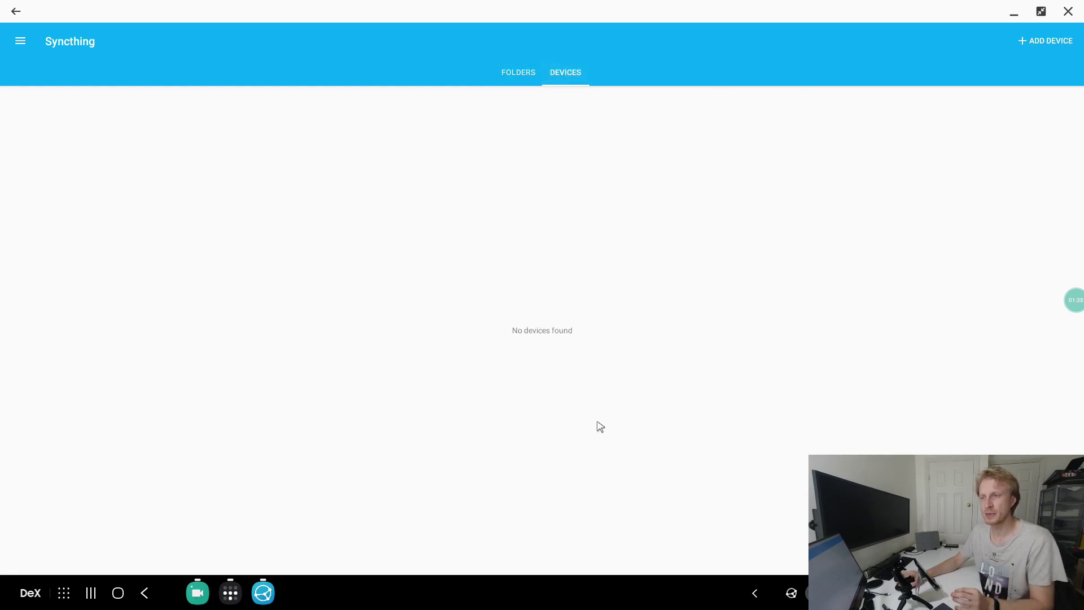
left_click(24, 45)
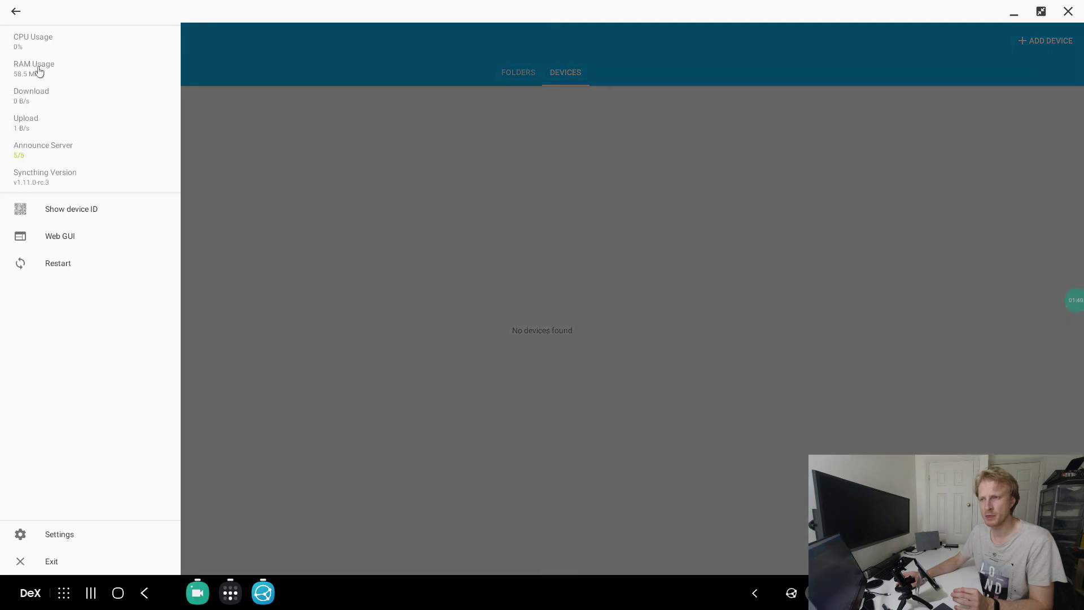
left_click(67, 210)
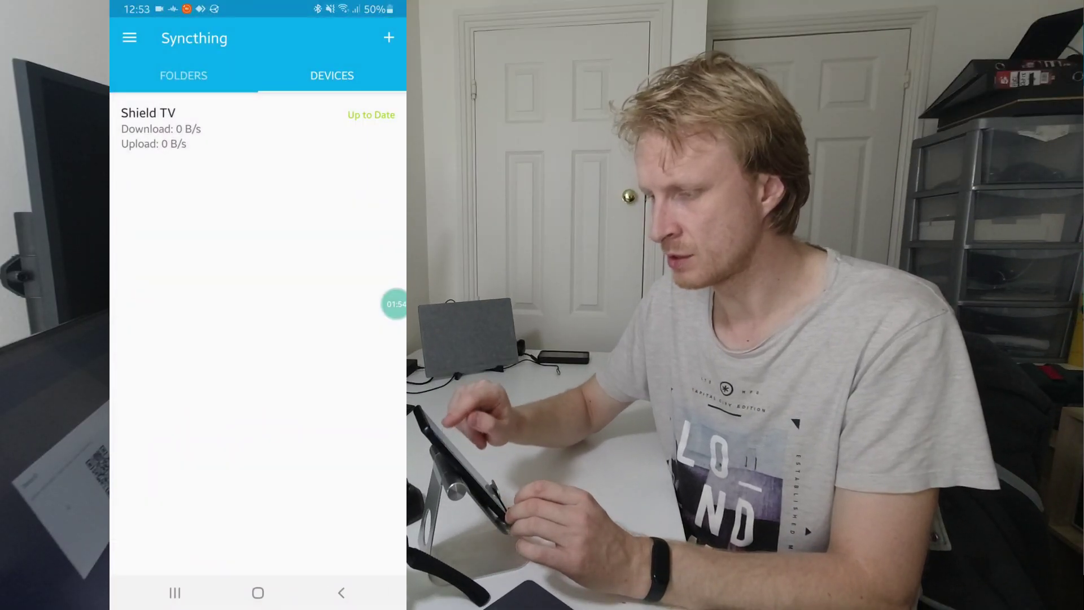
On the phone, add a device named 'Tab S6' and scan the tablet's QR code for its ID.
left_click(389, 37)
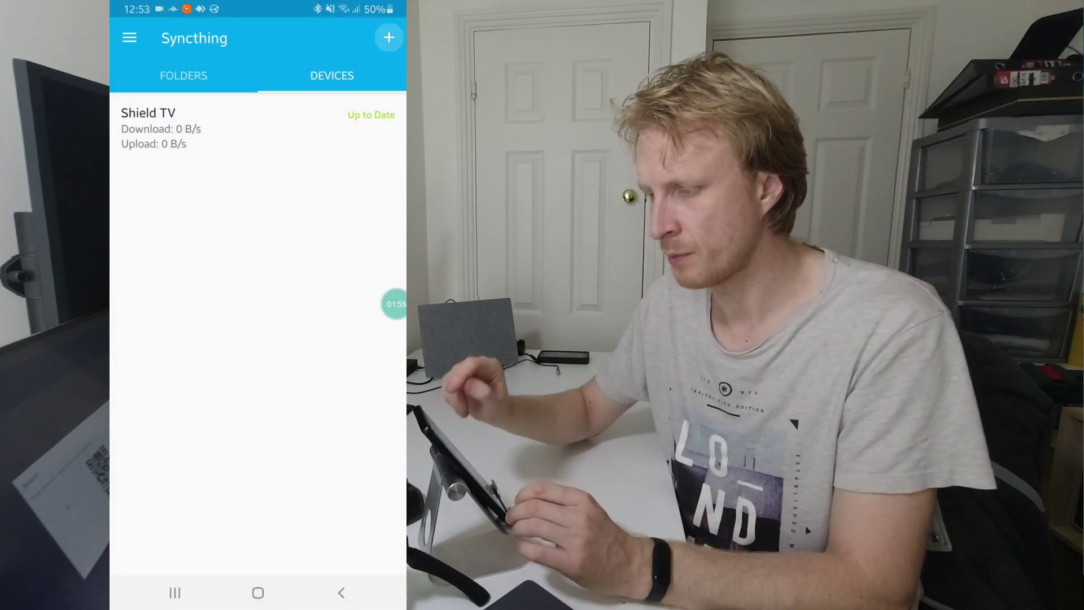
left_click(169, 125)
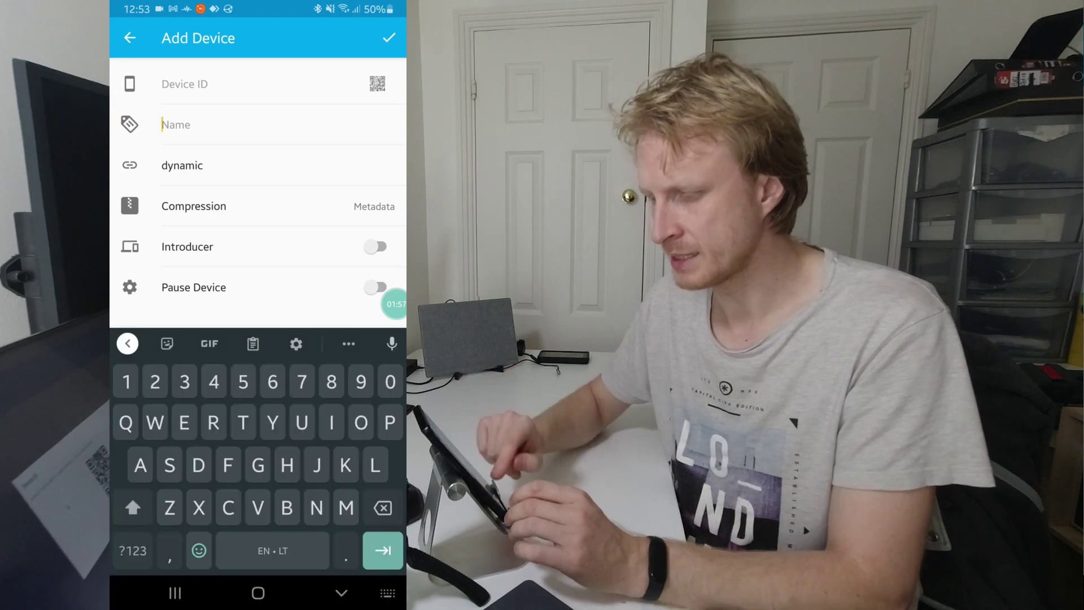
type("Tab S6")
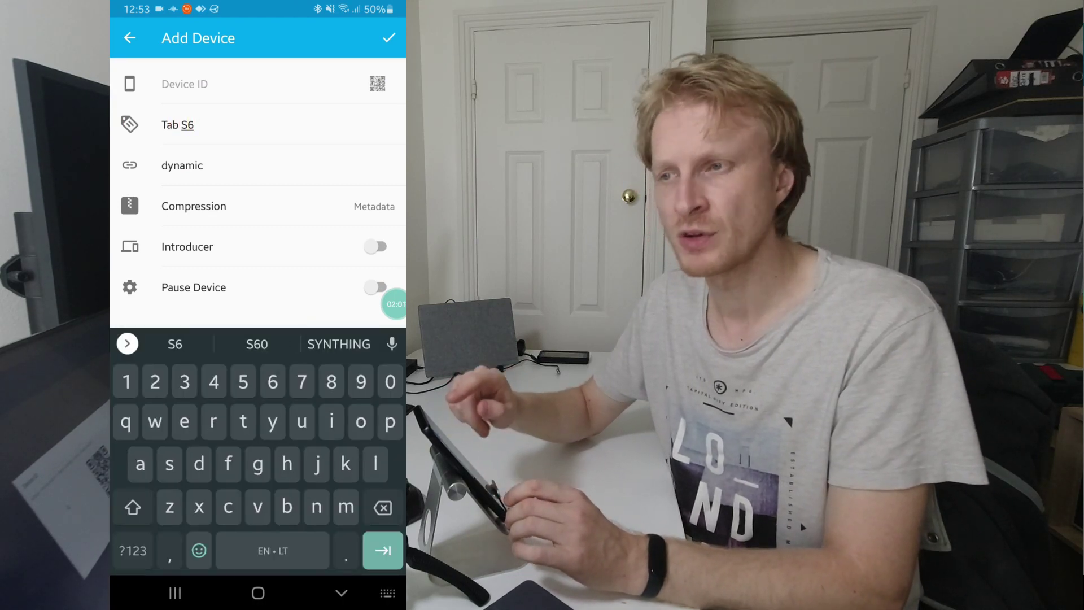
left_click(377, 84)
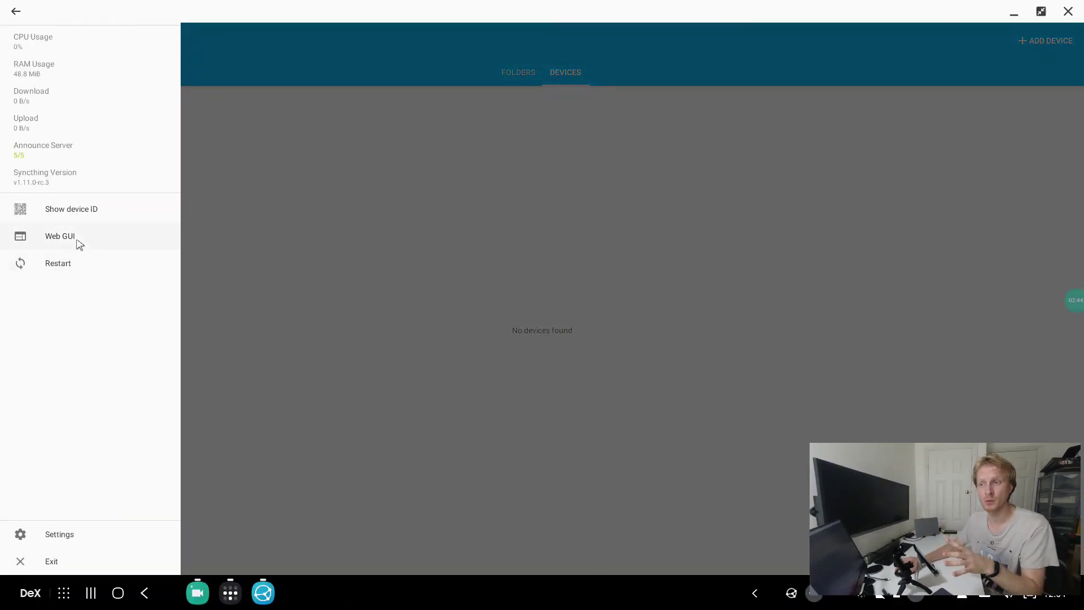
Open Syncthing's Web GUI from the tablet's side menu.
left_click(79, 244)
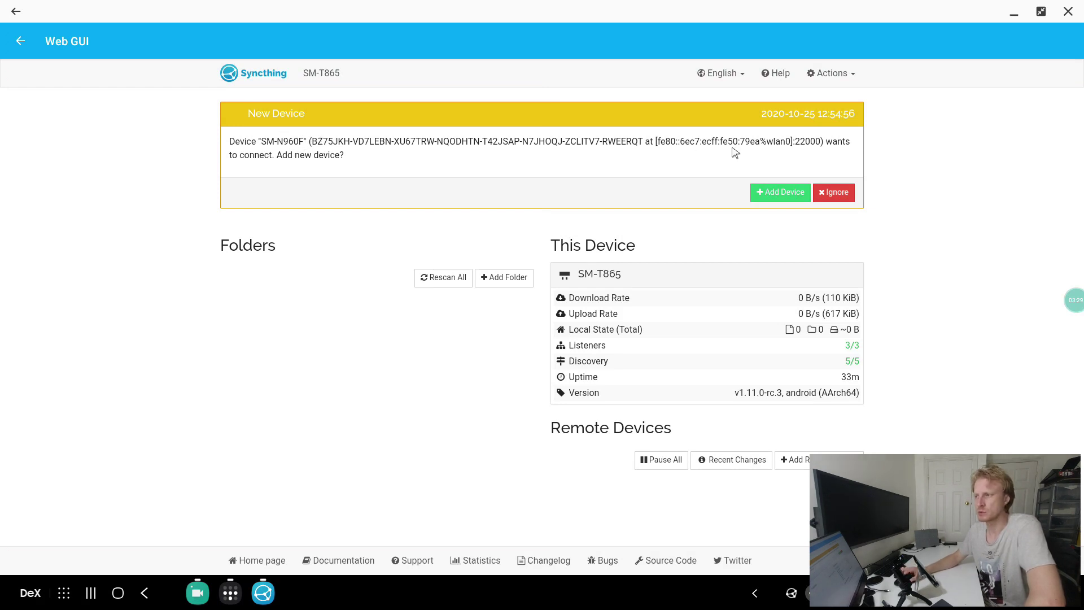
Accept SM-N960F's connection request and save it as remote device 'Note 9'.
left_click(771, 191)
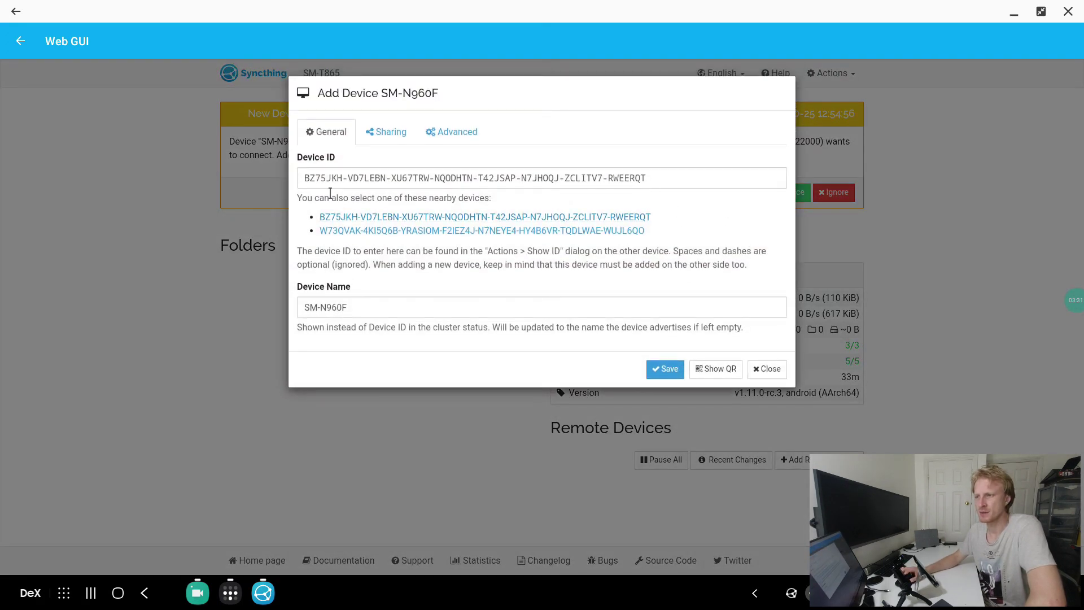
double_click(516, 312)
type("Note 9")
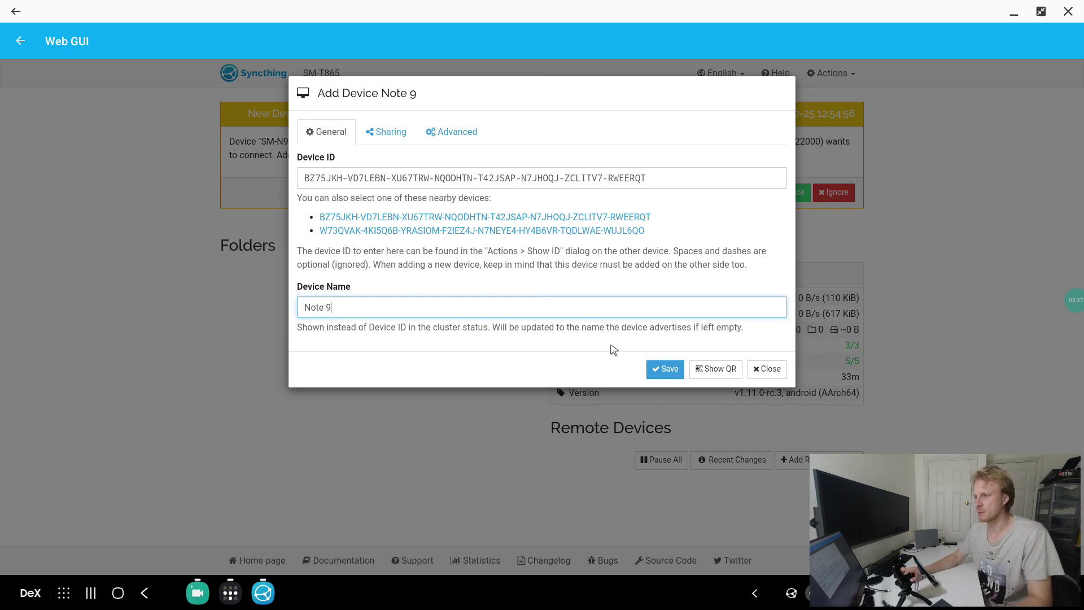
left_click(659, 369)
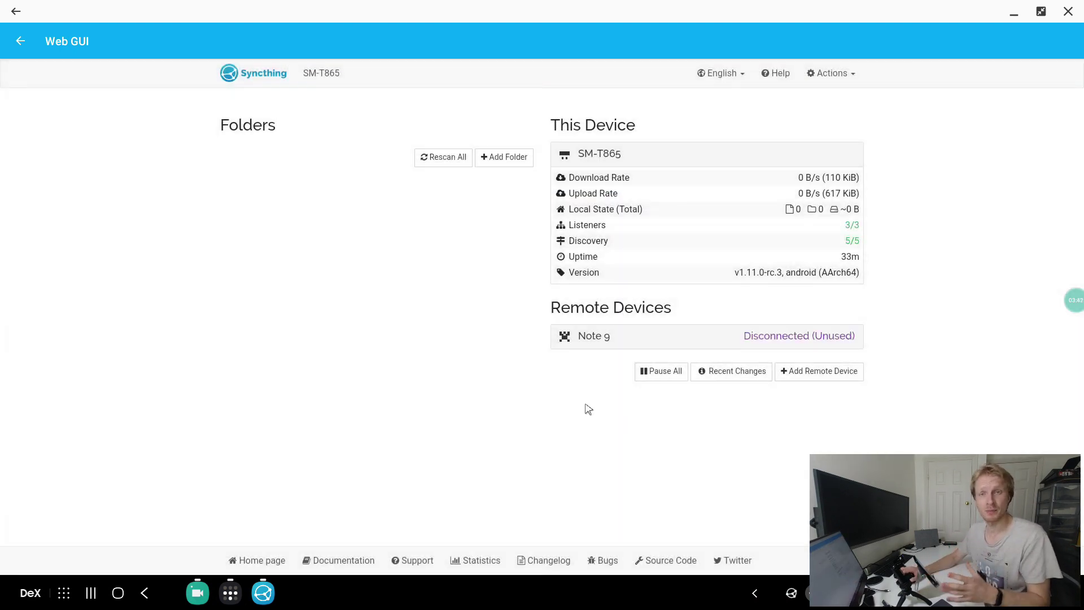
Cancel the Add Folder form without adding anything and return to the app's device list.
left_click(518, 157)
left_click_drag(440, 331, 252, 319)
left_click(763, 409)
left_click(26, 43)
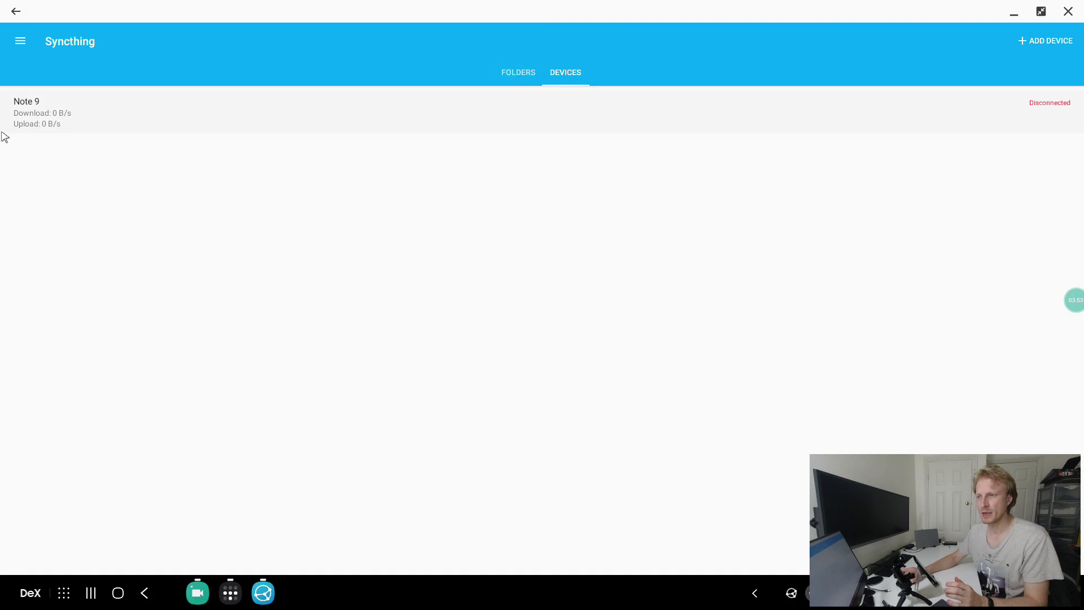
Start a new synced folder labelled 'Kinemaster'.
left_click(522, 76)
left_click(1041, 41)
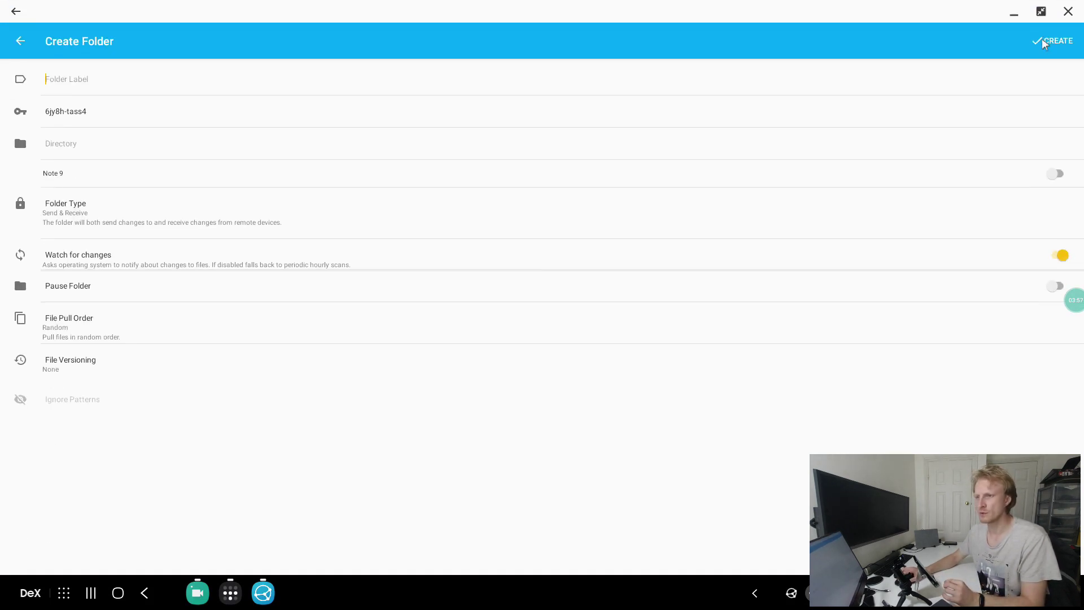
type("Kinemaster")
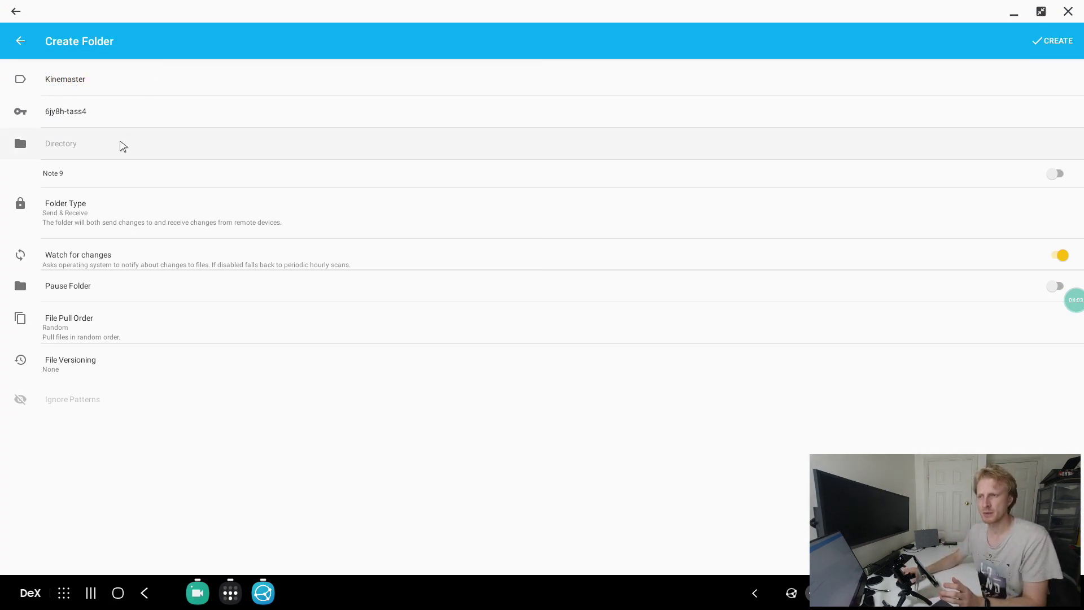
Set its directory to the internal storage KineMaster folder, allow access, and create it.
left_click(76, 144)
left_click(23, 44)
left_click(65, 125)
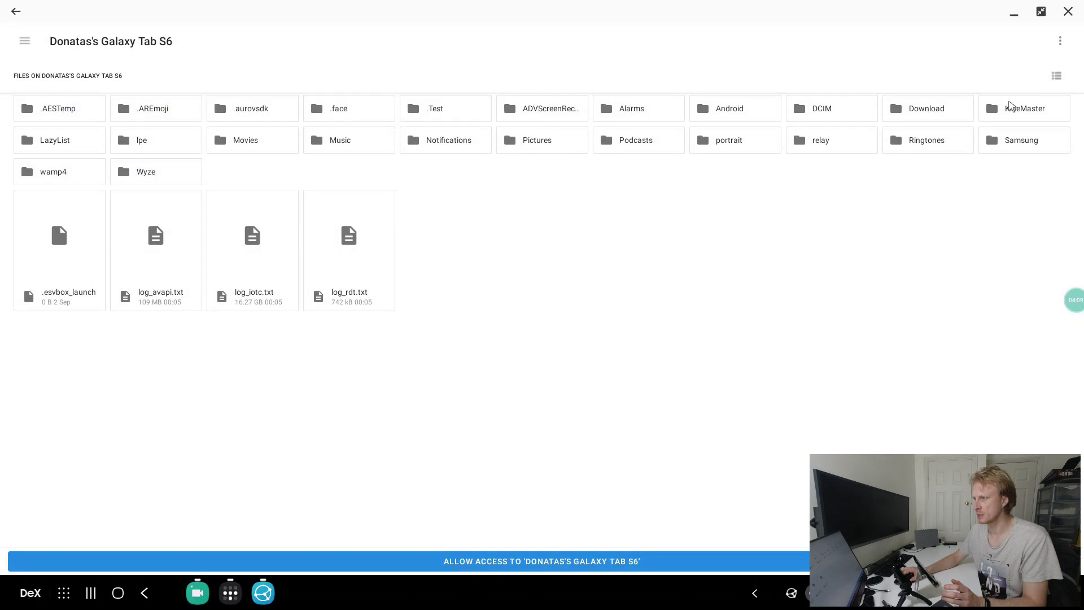
left_click(1008, 112)
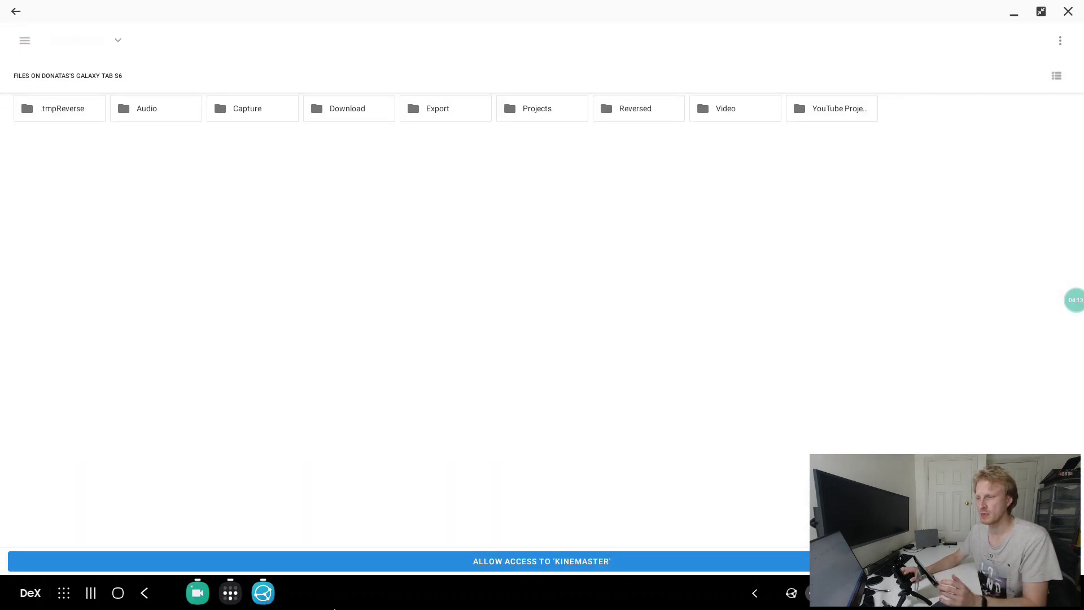
left_click(532, 564)
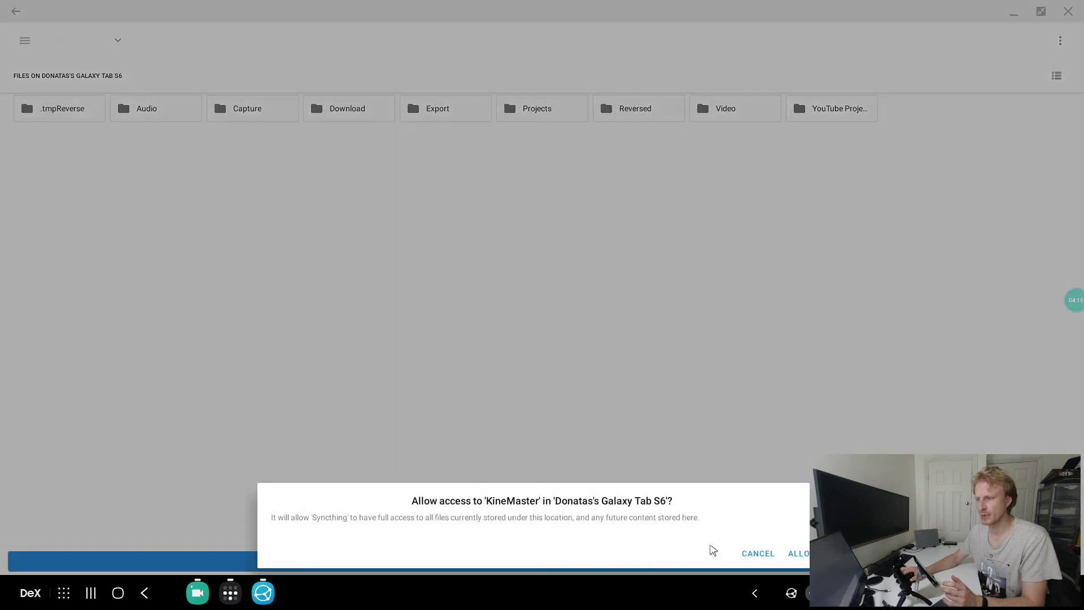
left_click(782, 554)
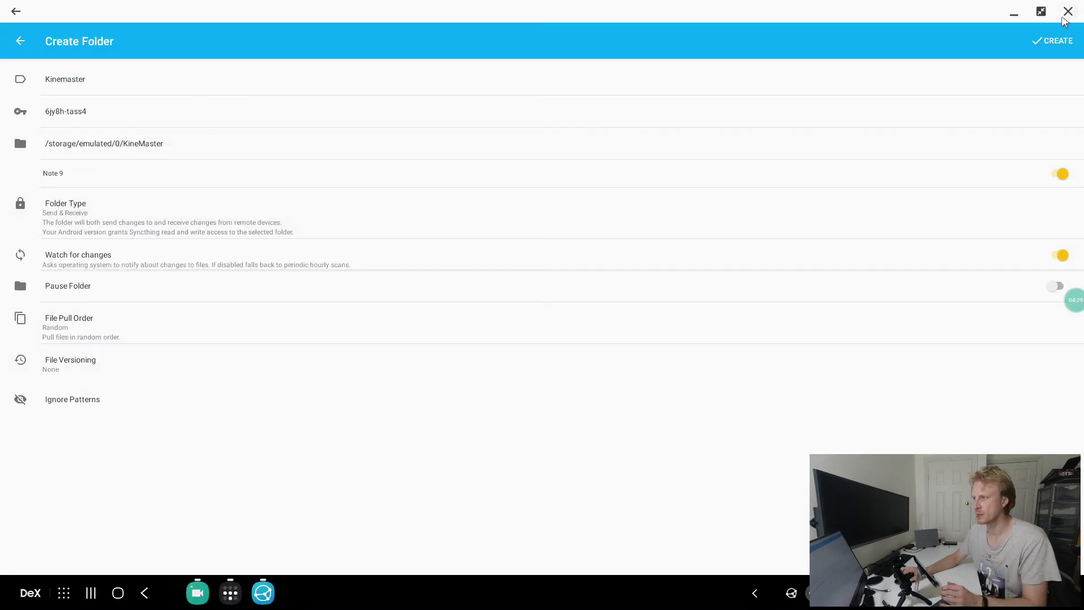
left_click(1054, 41)
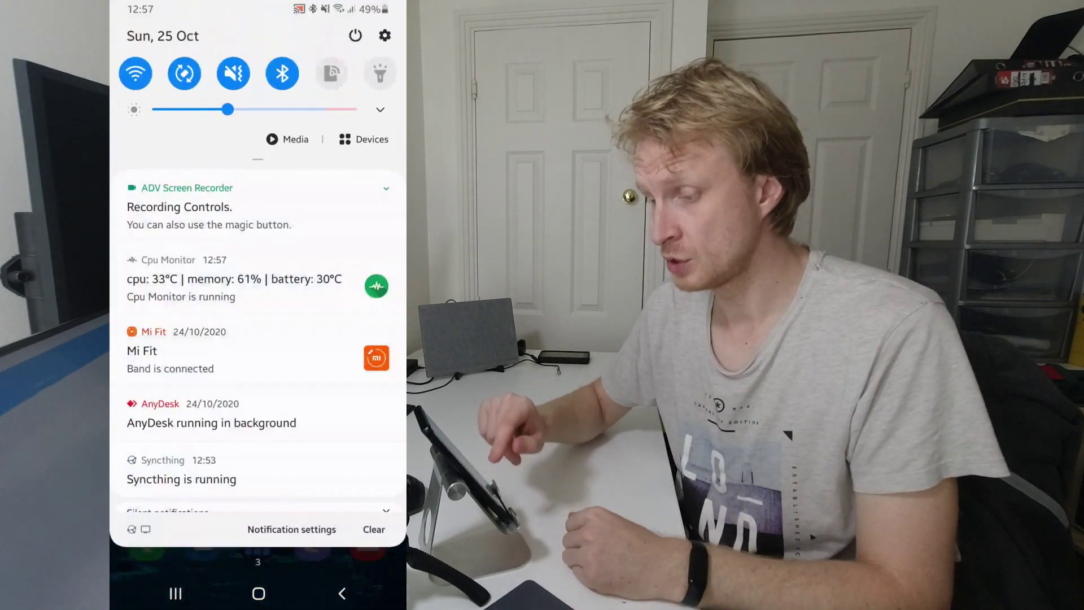
On the phone, accept Tab S6's Kinemaster folder share from the notification shade.
scroll(258, 338, "down", 3)
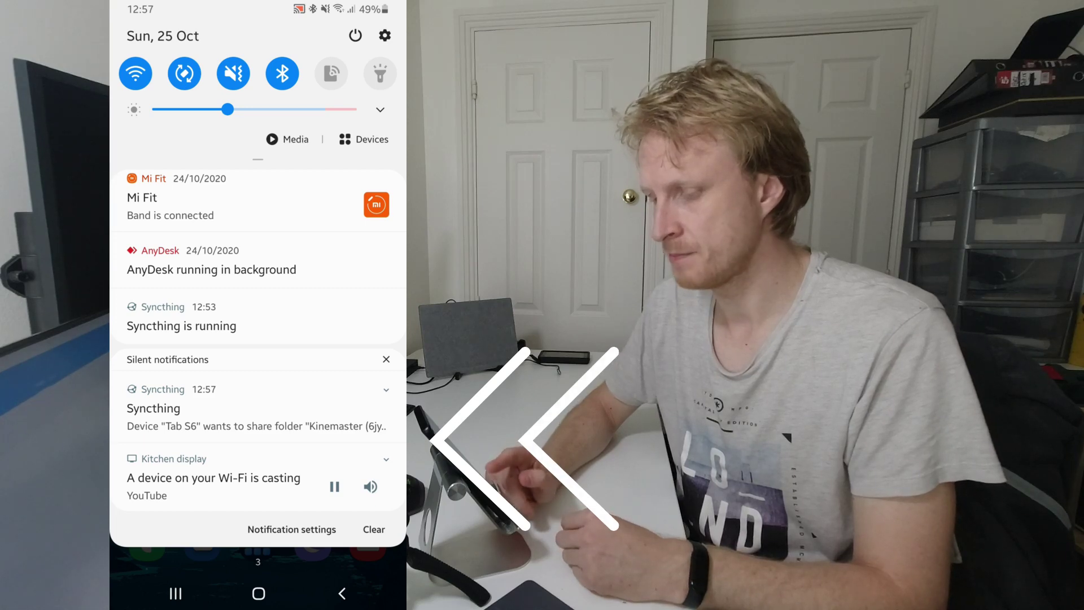
left_click(257, 408)
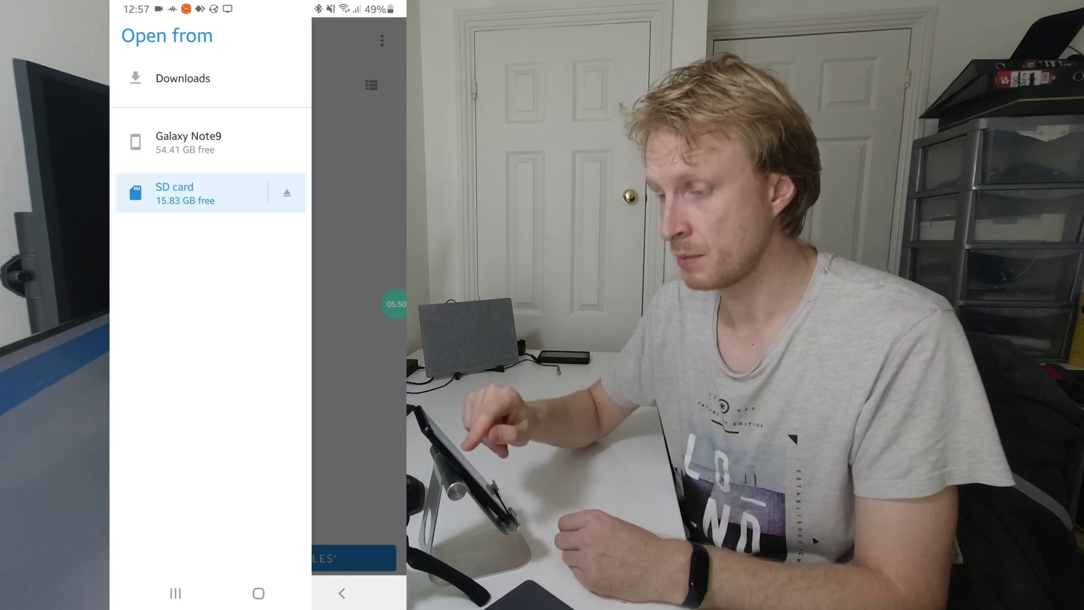
Choose Galaxy Note9 > KineMaster as the folder location and allow Syncthing access to it.
left_click(189, 141)
scroll(258, 305, "down", 10)
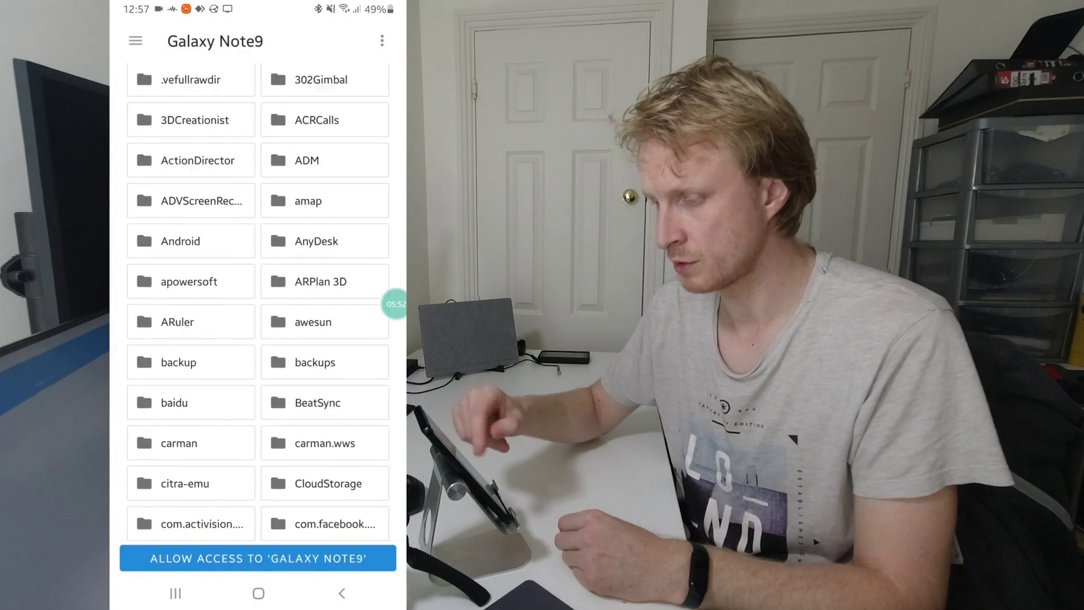
scroll(258, 304, "down", 10)
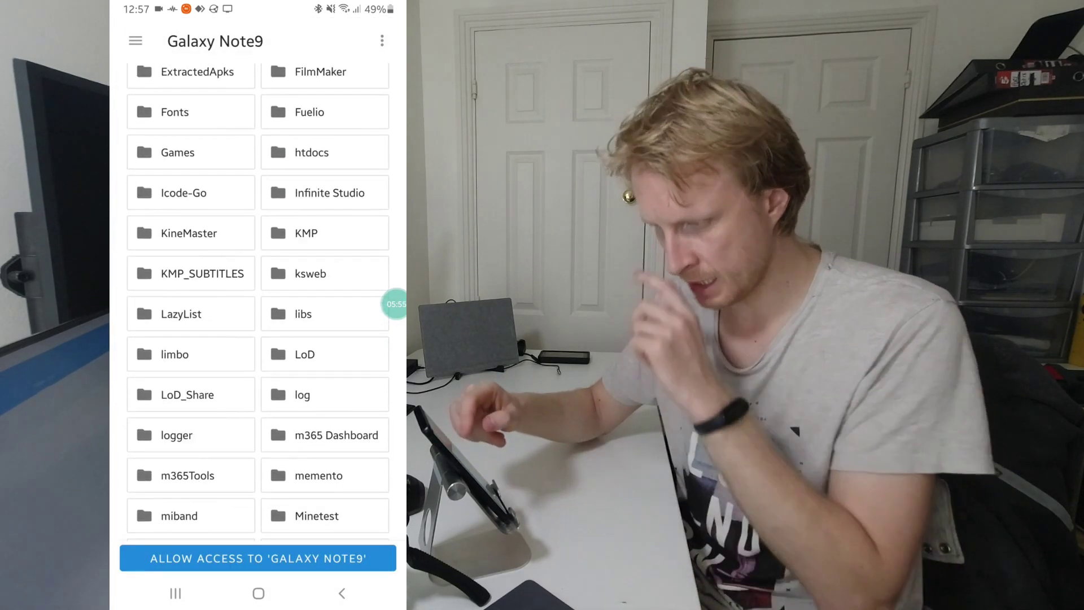
left_click(189, 233)
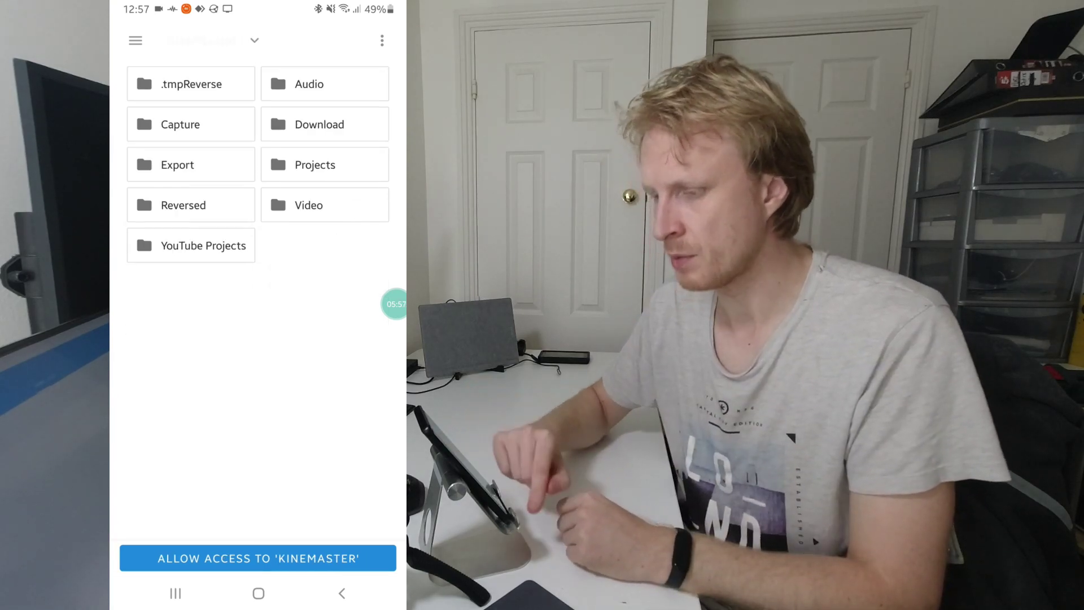
left_click(258, 558)
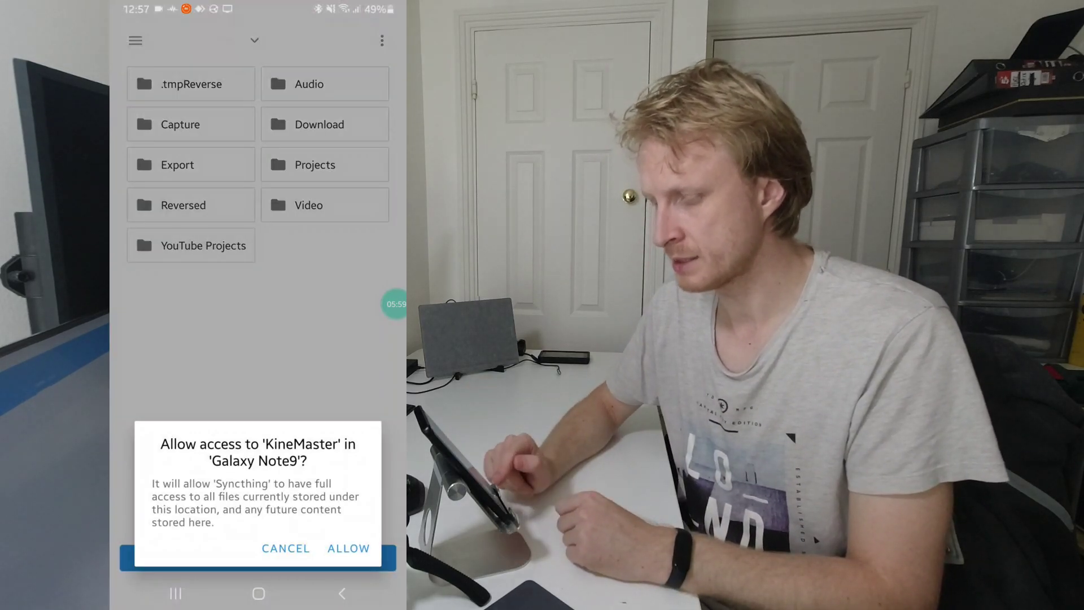
left_click(348, 548)
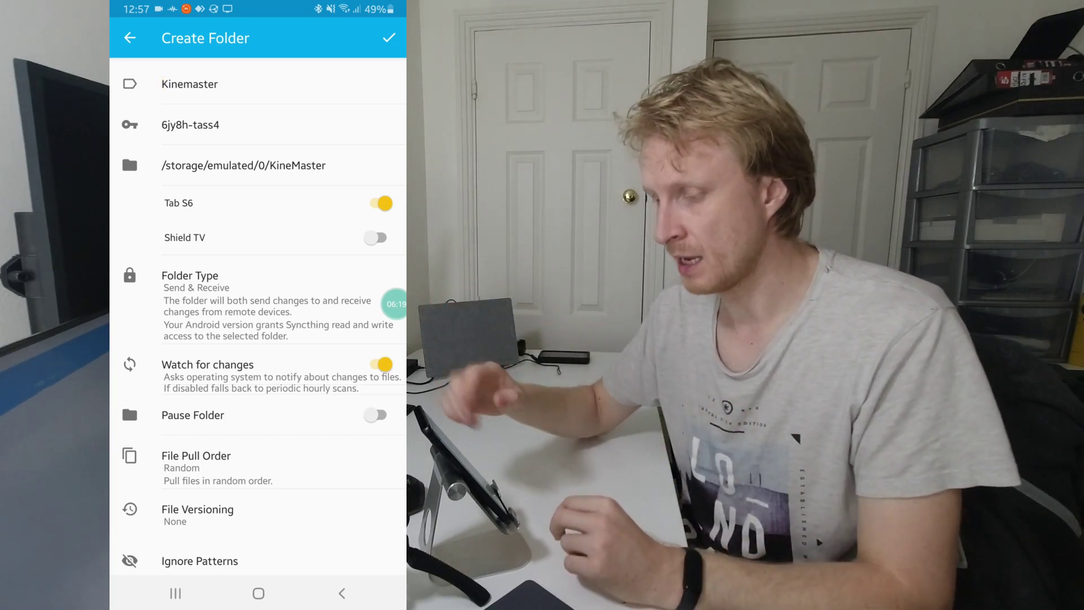
scroll(257, 316, "up", 2)
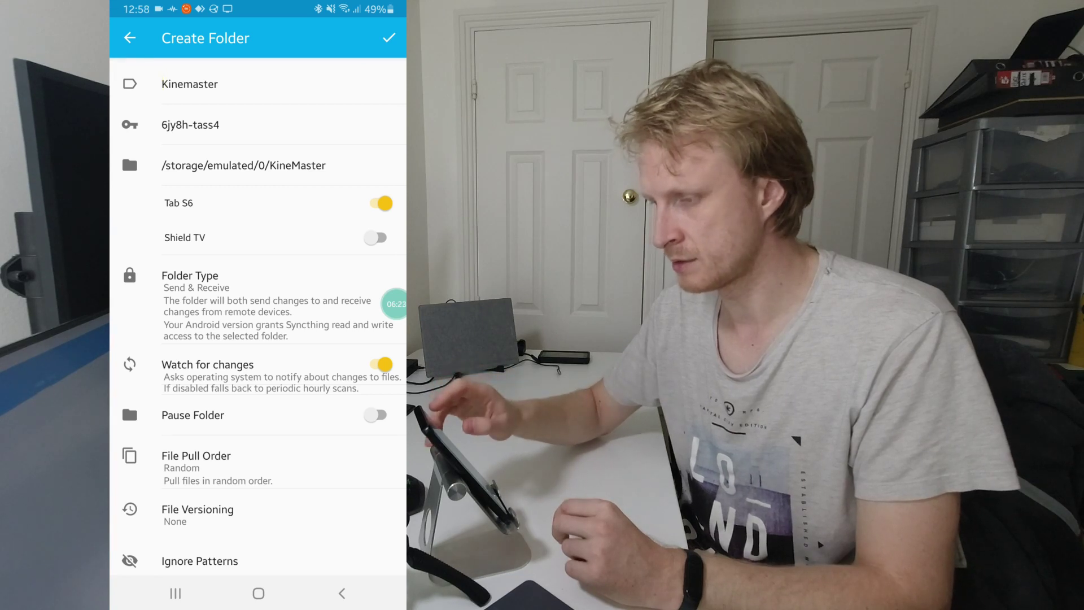
Leave the creation screen and open the Kinemaster folder's Edit Folder screen from Folders.
left_click(389, 38)
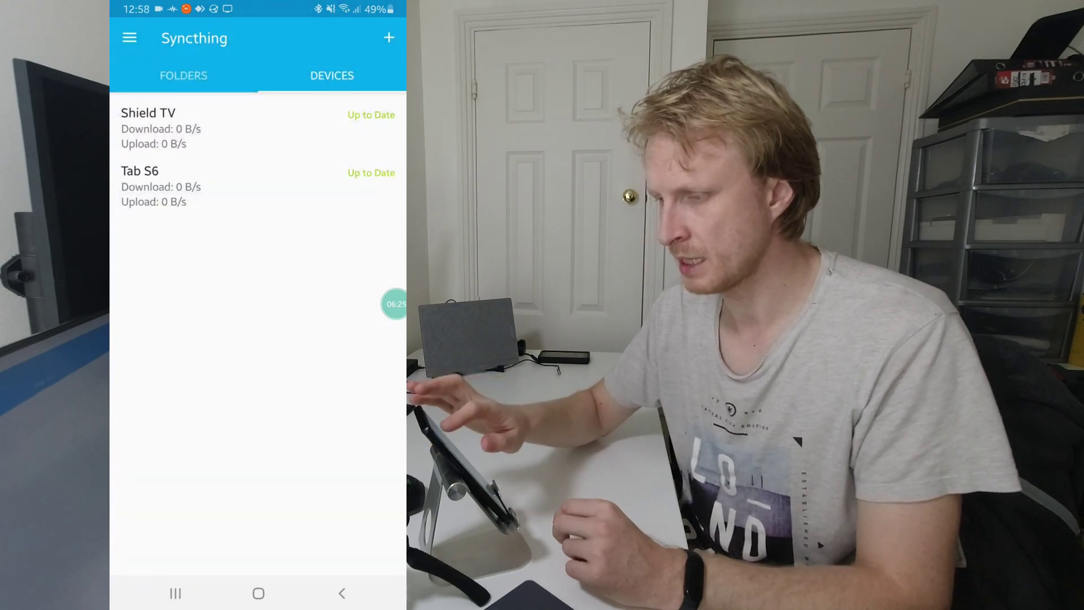
left_click(184, 75)
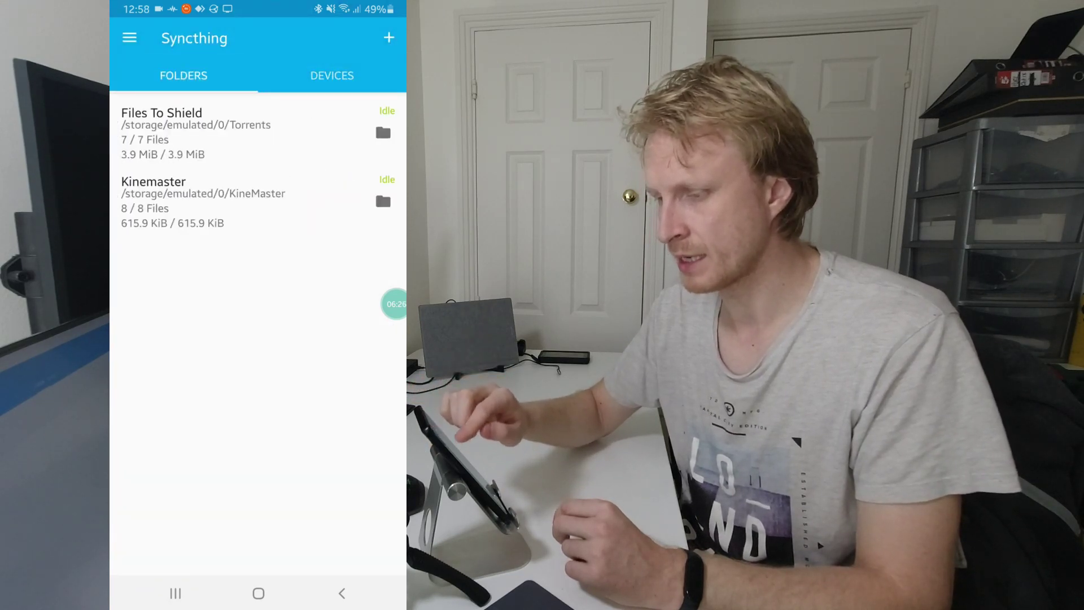
left_click(203, 201)
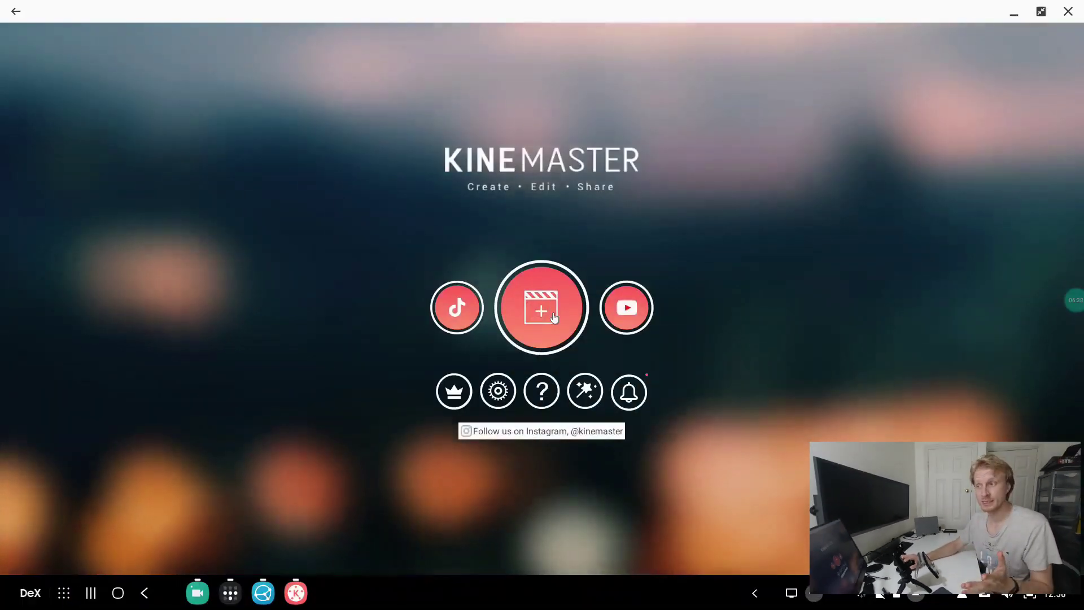
Start a new KineMaster project with a 16:9 aspect ratio.
left_click(553, 317)
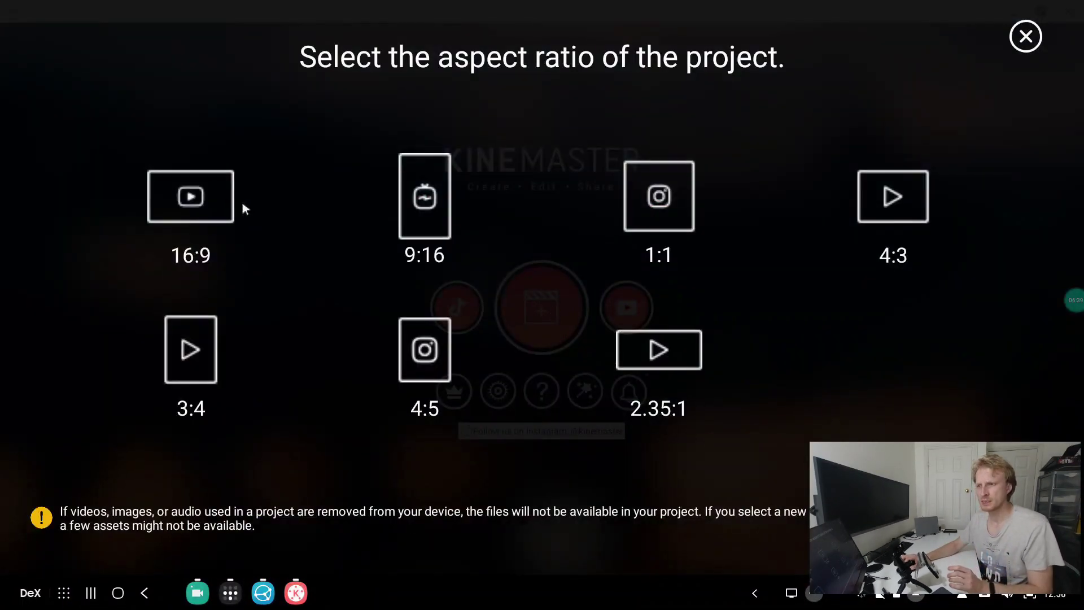
left_click(216, 196)
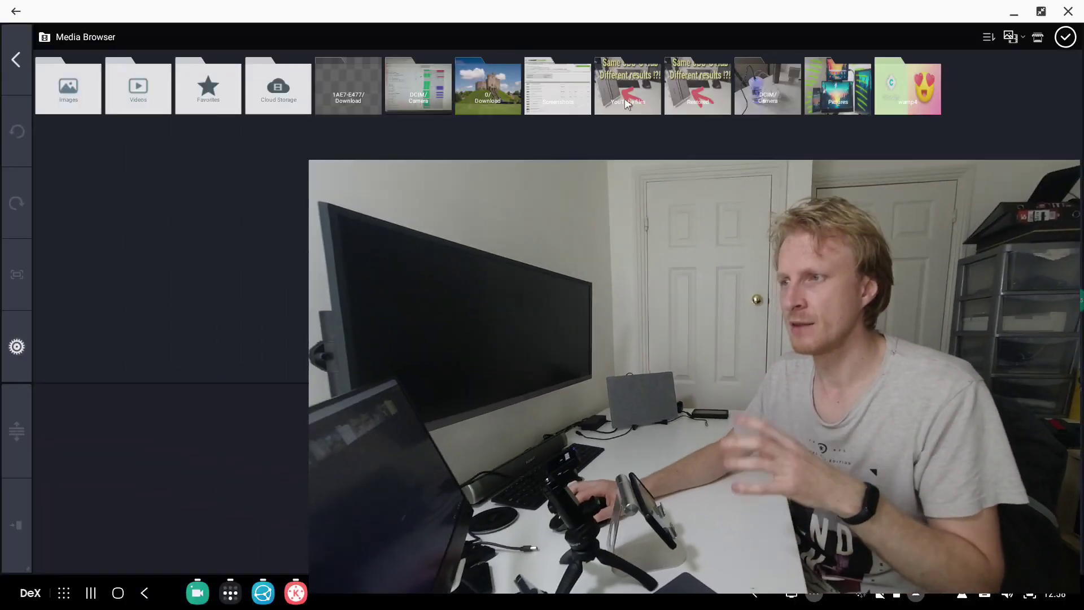
Add the thumbnail images from the YouTube folder and a 'TEST' text layer.
left_click(624, 97)
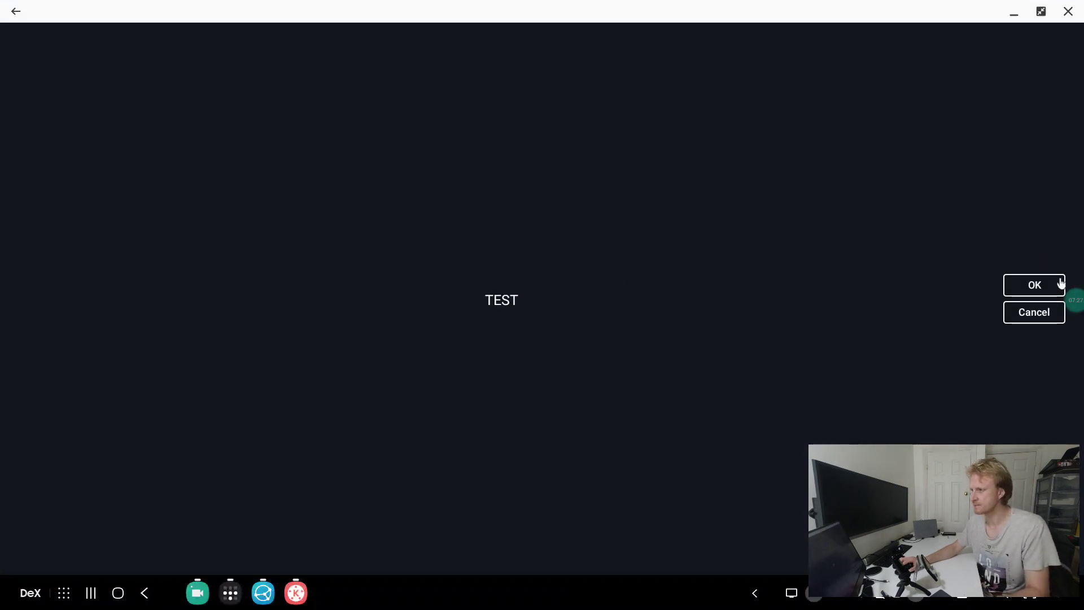
left_click(1061, 284)
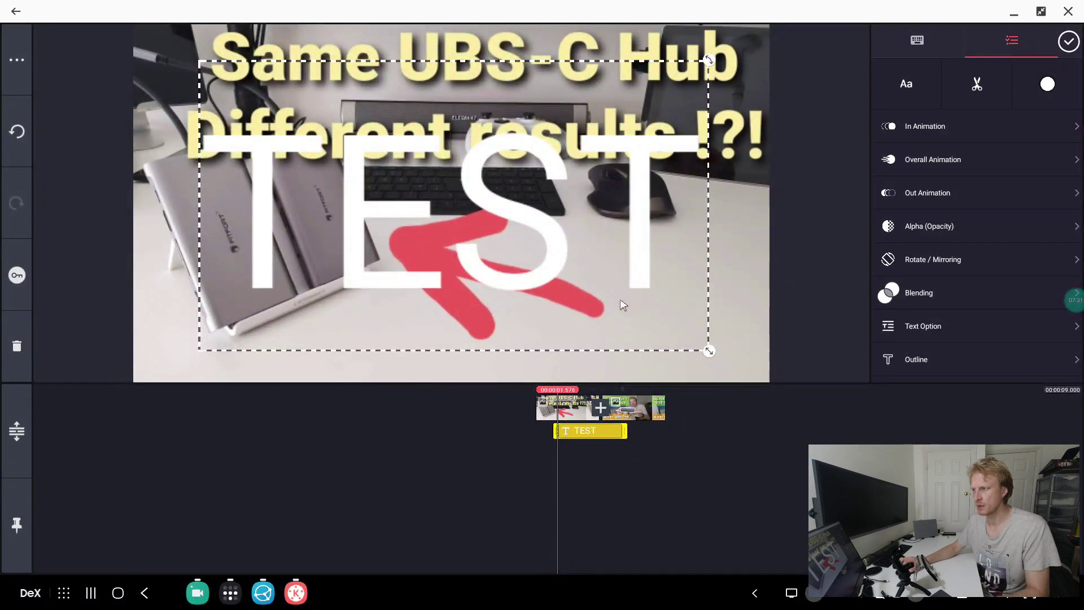
Colour the TEST text black and close the project to the home screen.
left_click(1040, 87)
left_click(655, 210)
left_click(769, 172)
left_click(672, 454)
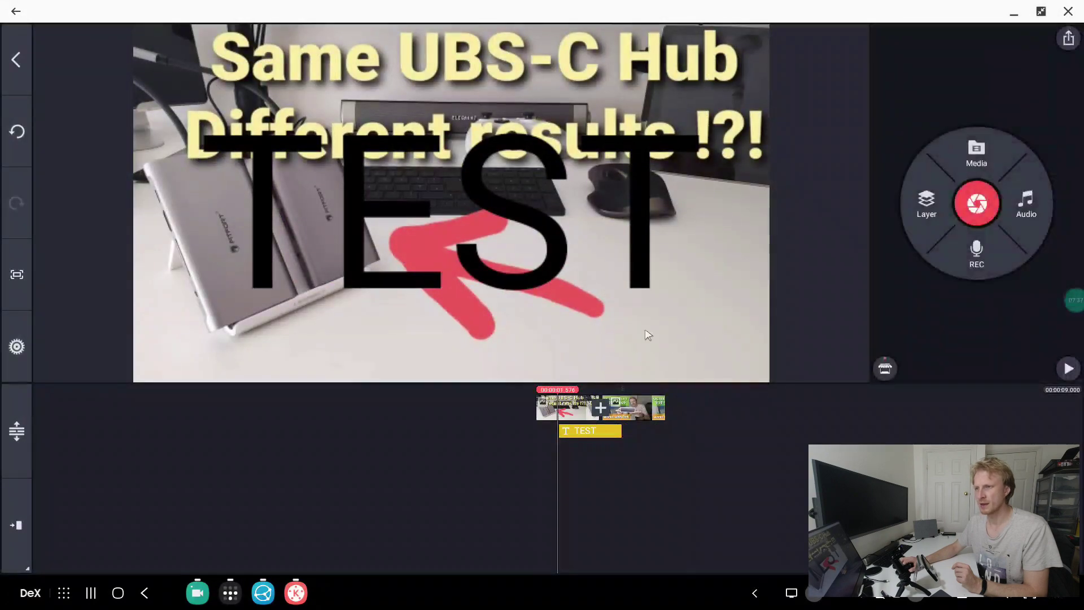
left_click(24, 65)
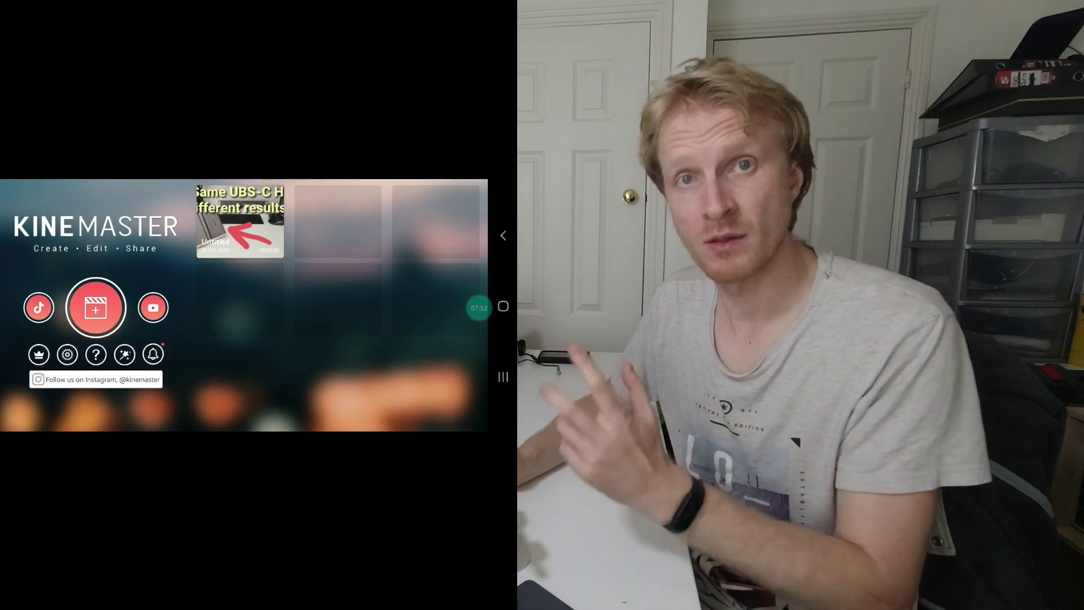
Open the synced Untitled project in the phone's editor and scroll its timeline.
left_click(240, 221)
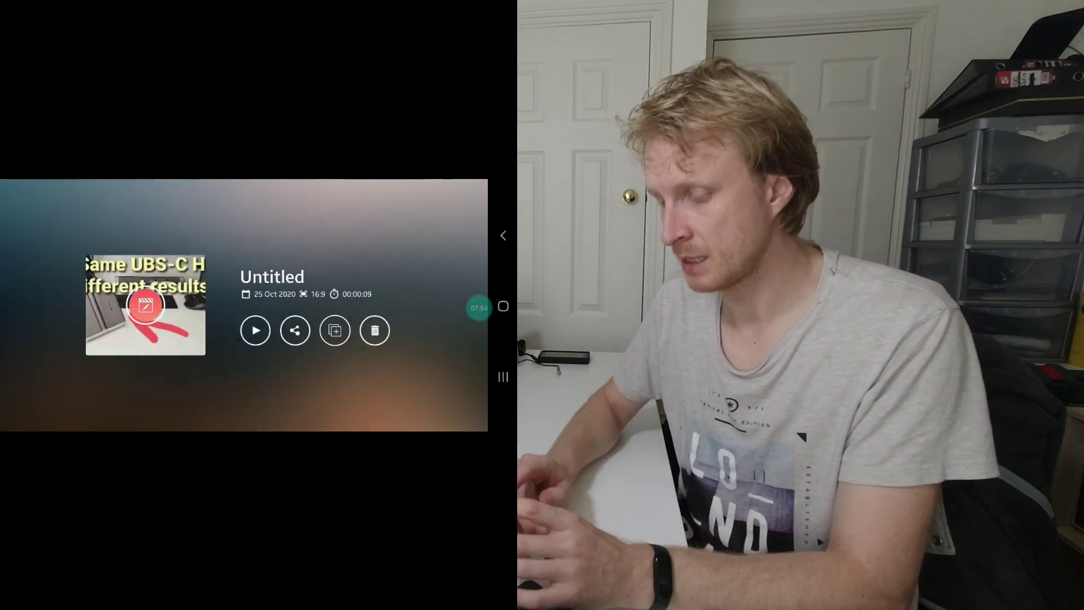
left_click(146, 305)
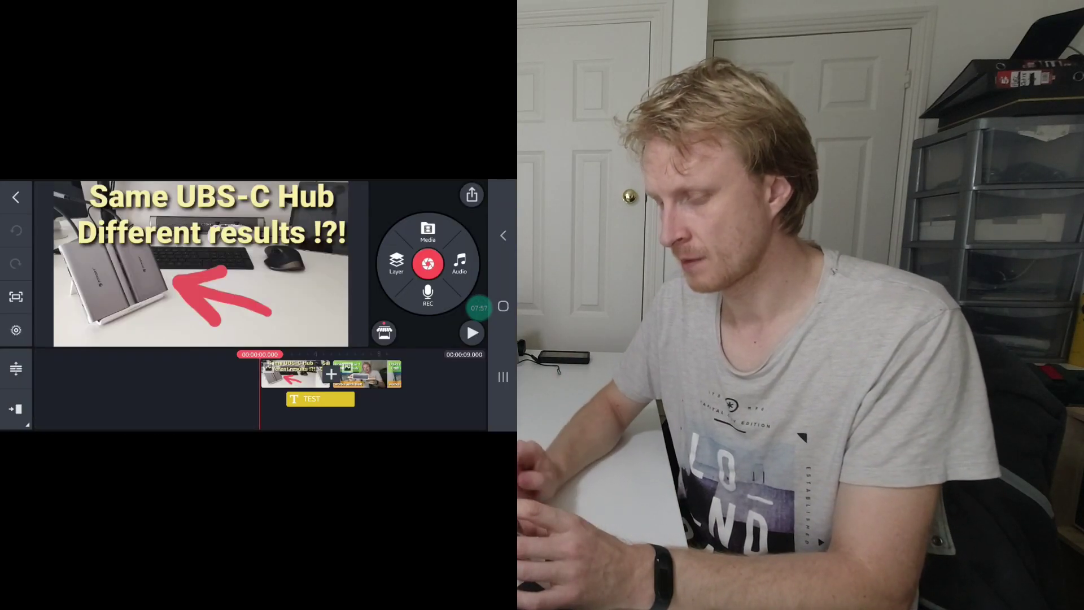
scroll(299, 375, "right", 3)
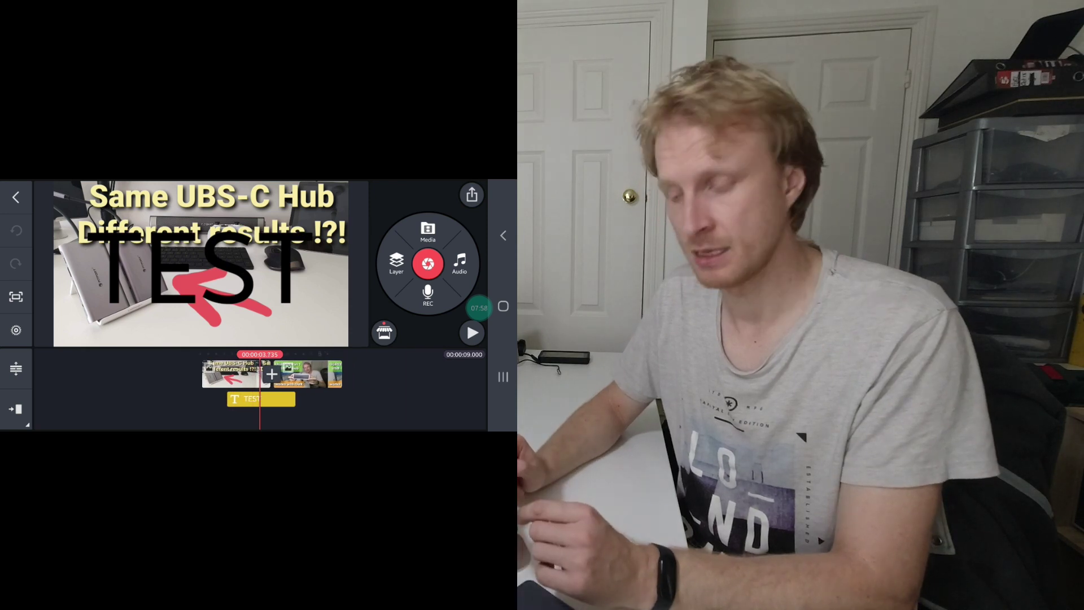
scroll(276, 375, "right", 2)
scroll(276, 376, "left", 3)
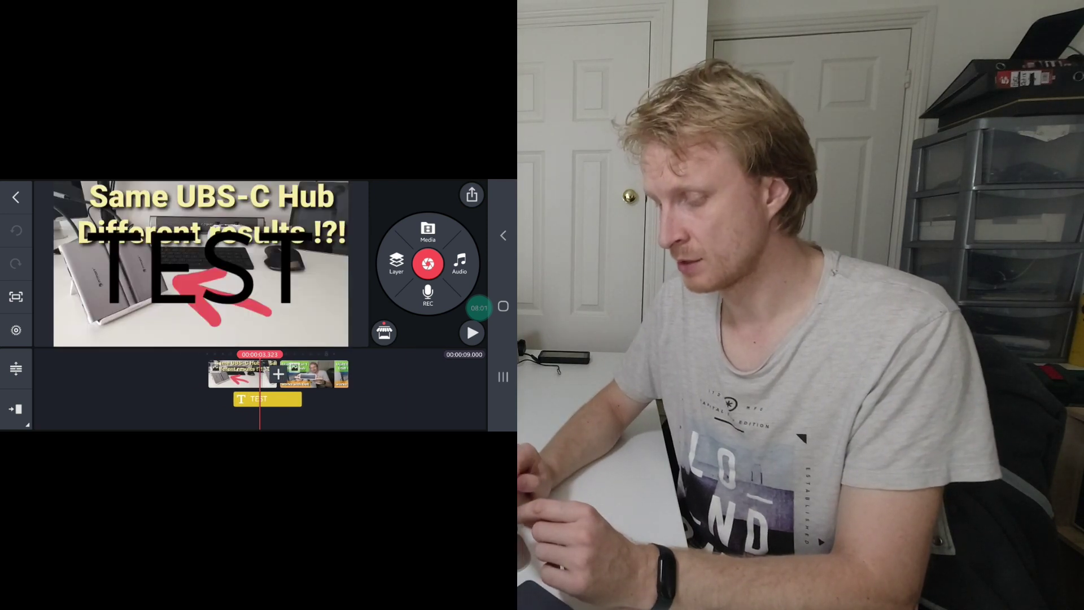
Flip the TEST text upside down and enlarge it, then exit the editor.
left_click(267, 399)
left_click_drag(315, 331, 85, 195)
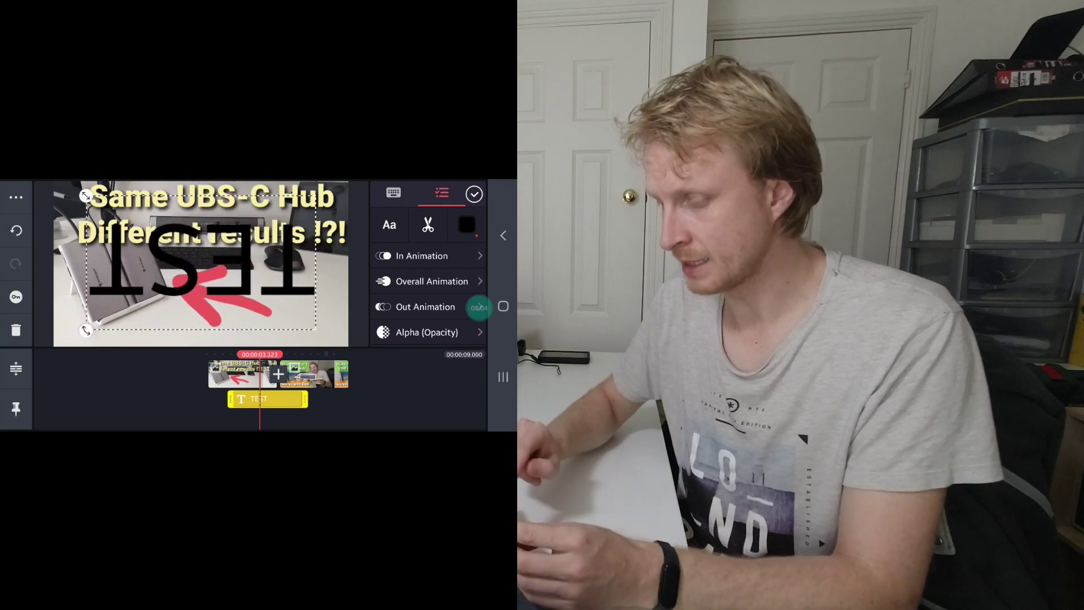
key("Escape")
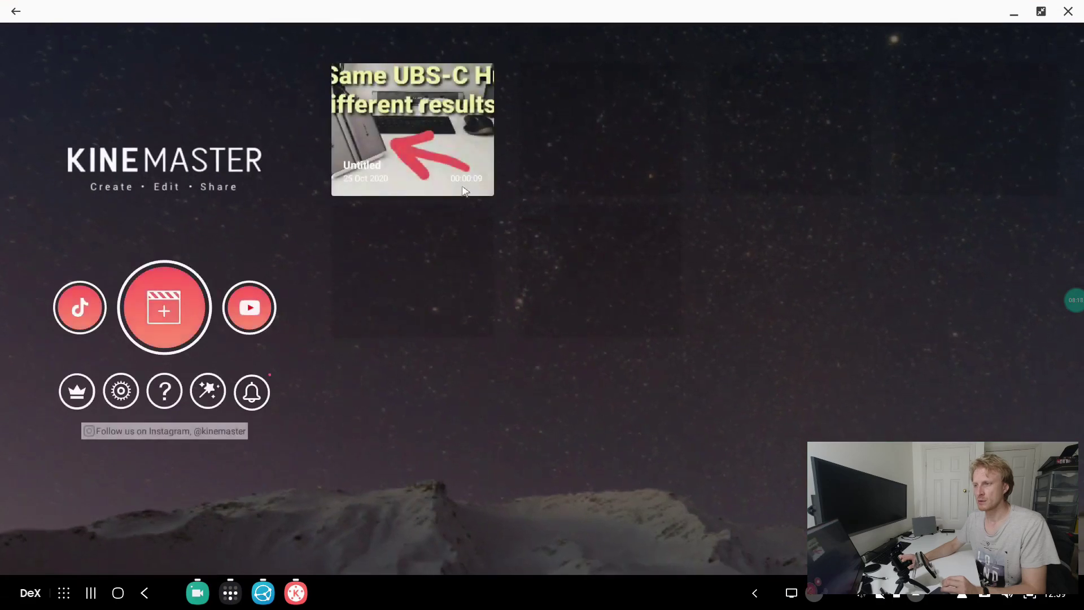
Open the Untitled project and move the playhead to where the TEST text appears.
left_click(463, 191)
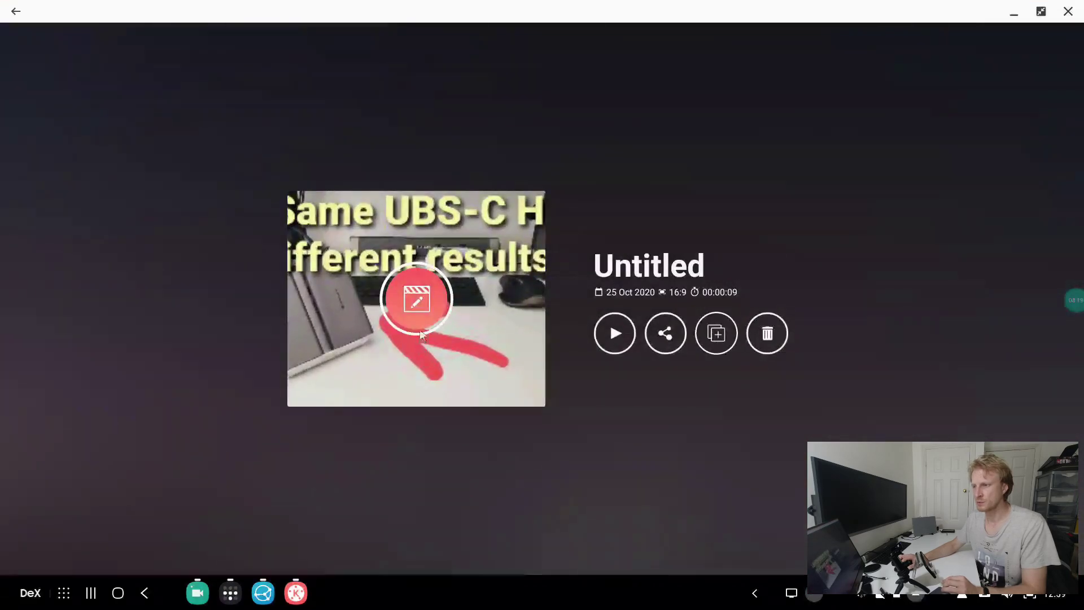
left_click(417, 302)
left_click_drag(678, 455, 637, 452)
scroll(685, 472, "down", 5)
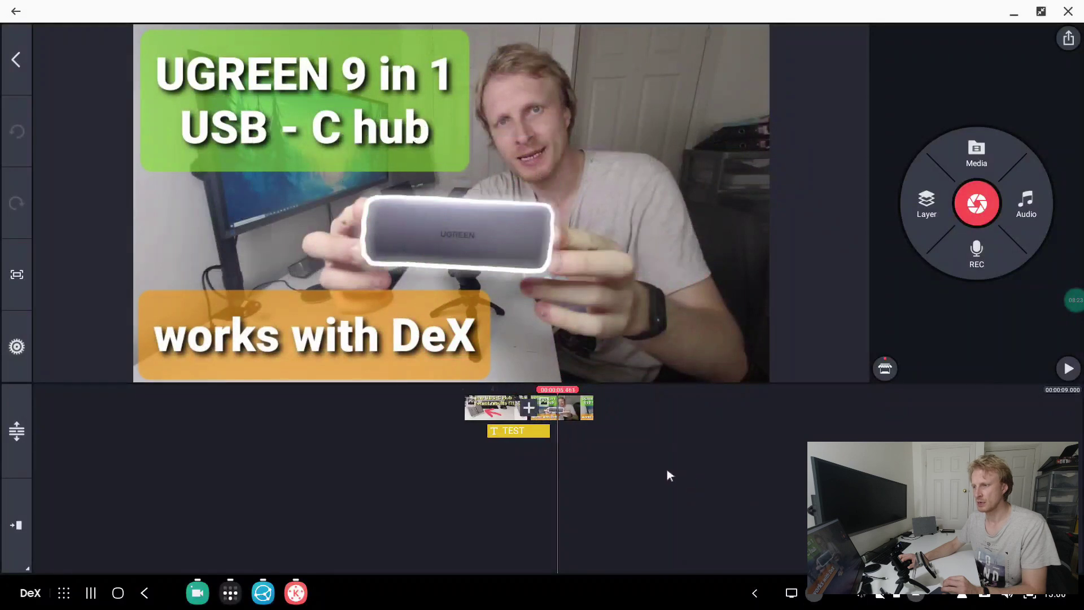
Trim the second image clip to the right of the playhead.
left_click(576, 417)
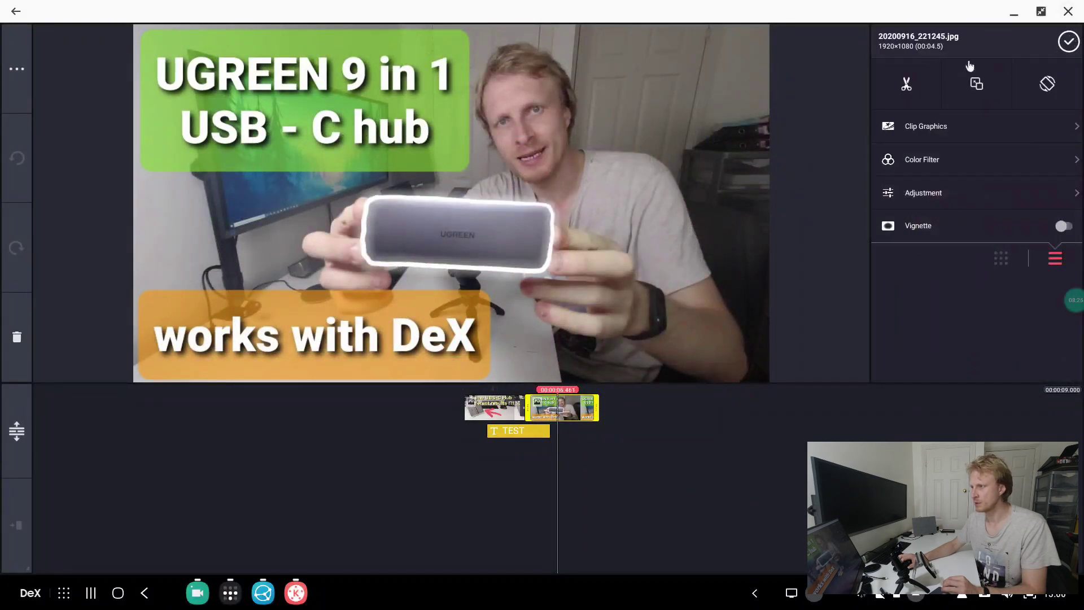
left_click(911, 85)
left_click(938, 107)
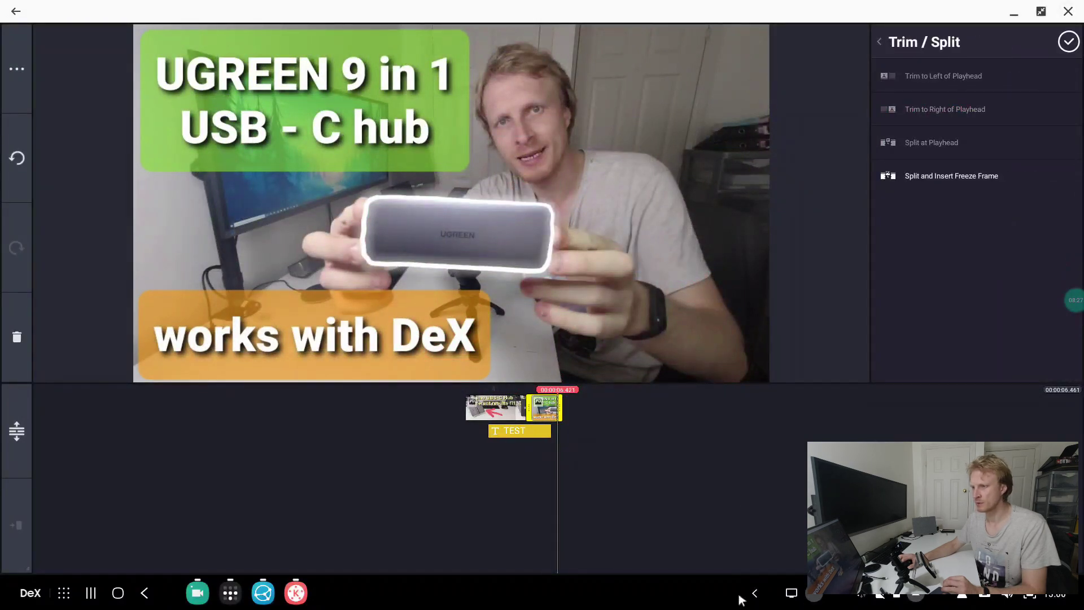
left_click(698, 459)
Trim the first image clip to the left of the playhead, then close the project.
scroll(726, 464, "up", 5)
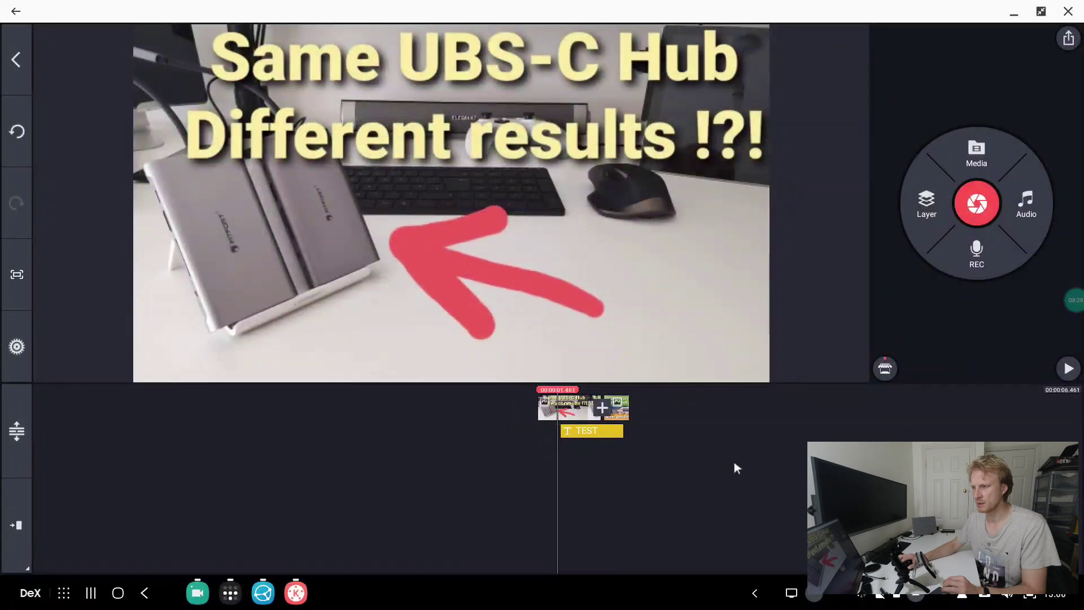
left_click(569, 407)
left_click(907, 86)
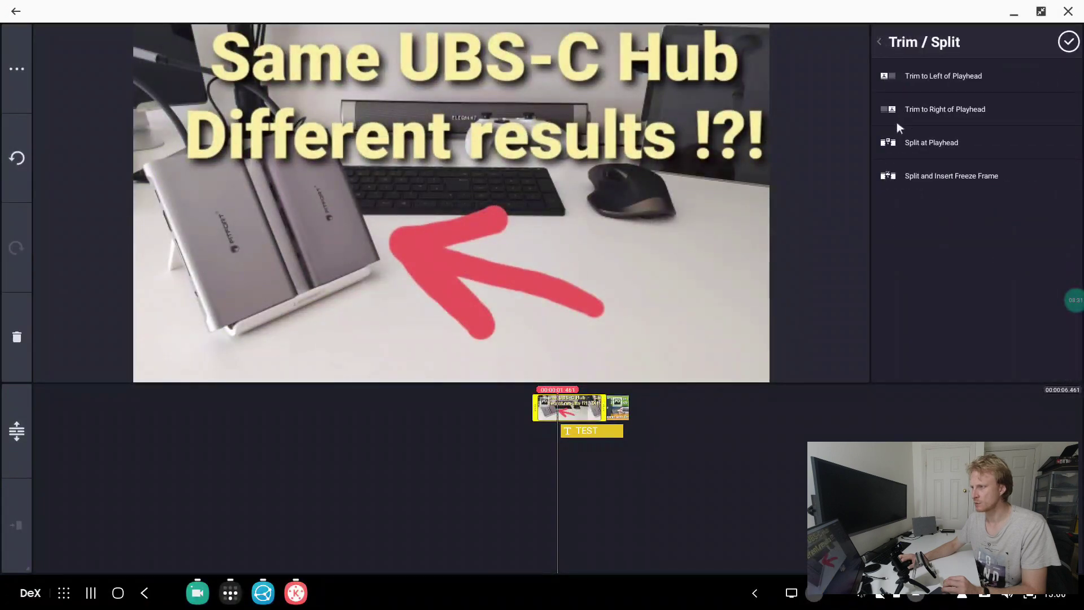
left_click(902, 76)
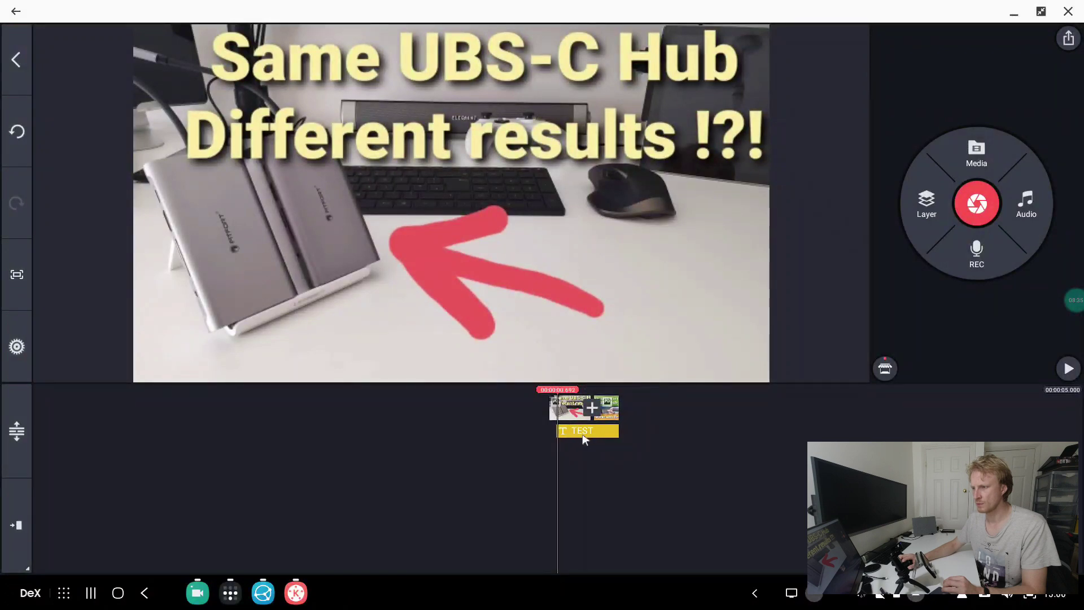
left_click(15, 61)
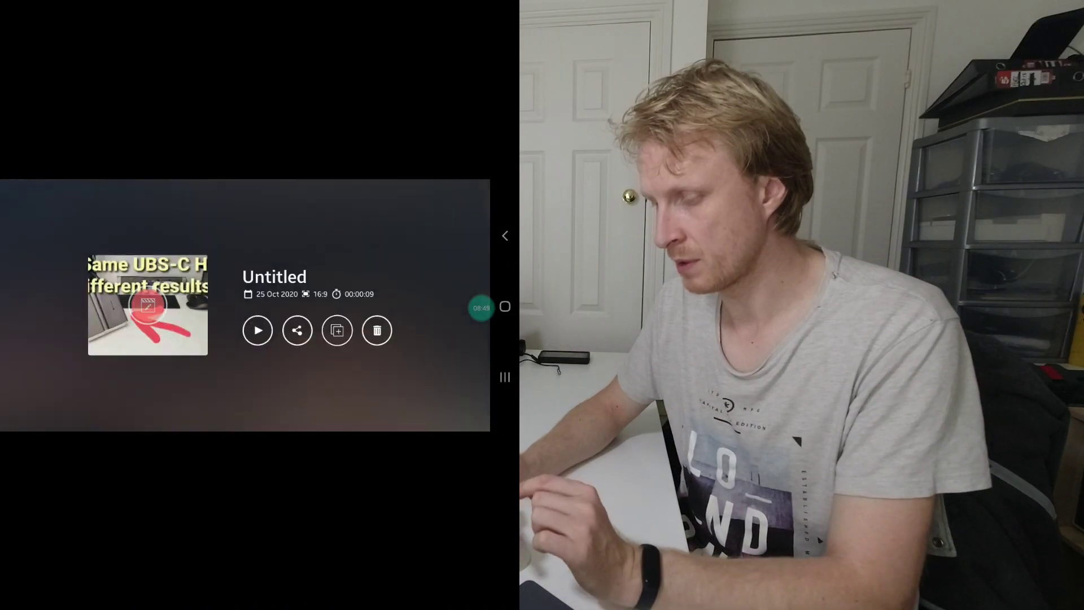
Rotate the upside-down TEST text to a diagonal angle in the Untitled project and exit.
left_click(148, 305)
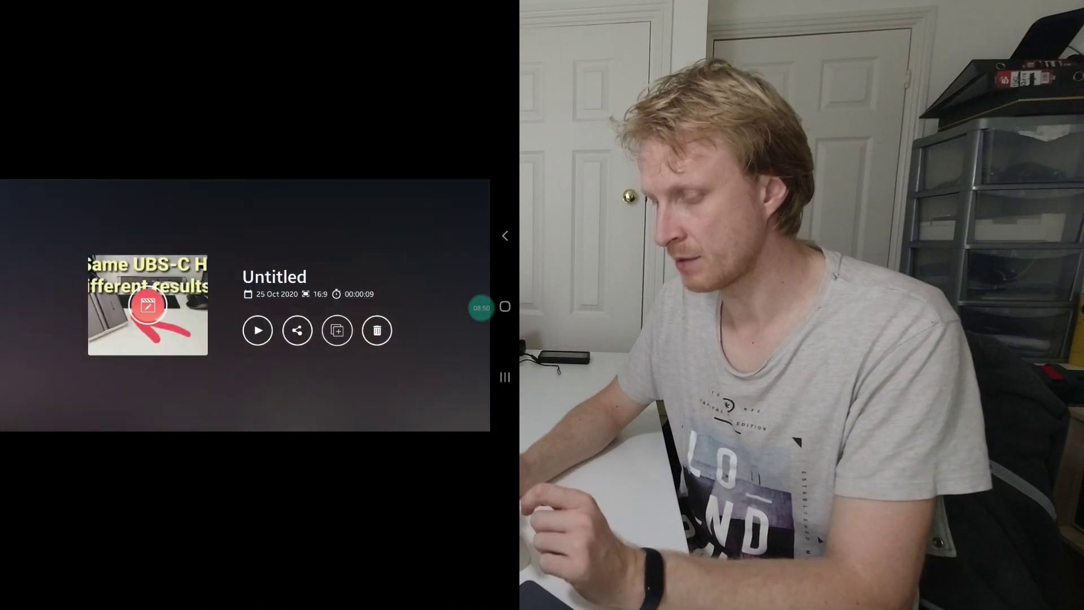
scroll(263, 384, "right", 2)
scroll(262, 384, "left", 3)
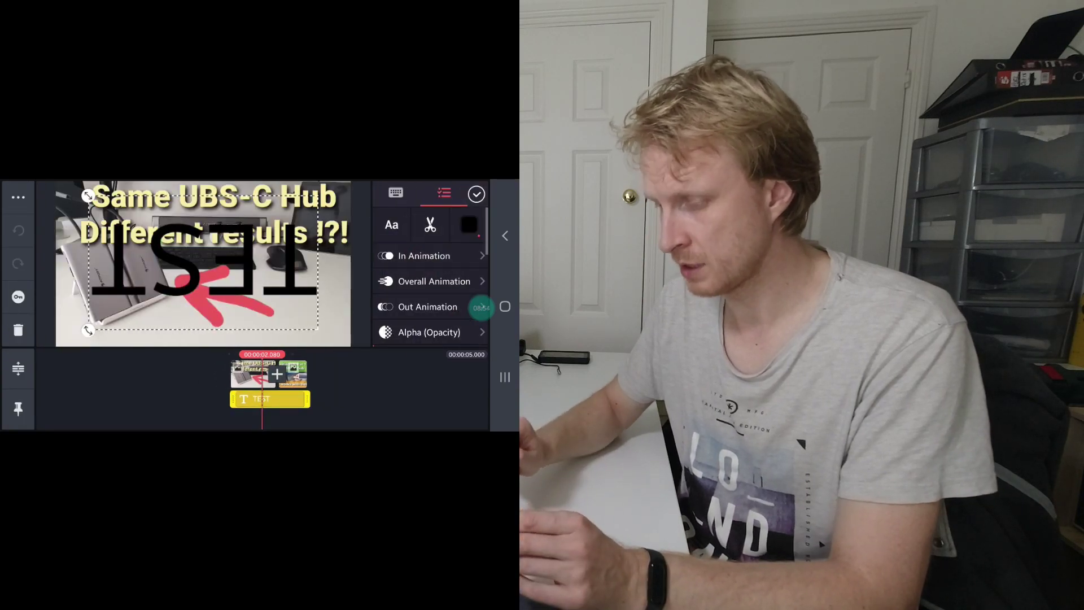
left_click_drag(89, 330, 336, 273)
key("Escape")
key("Escape")
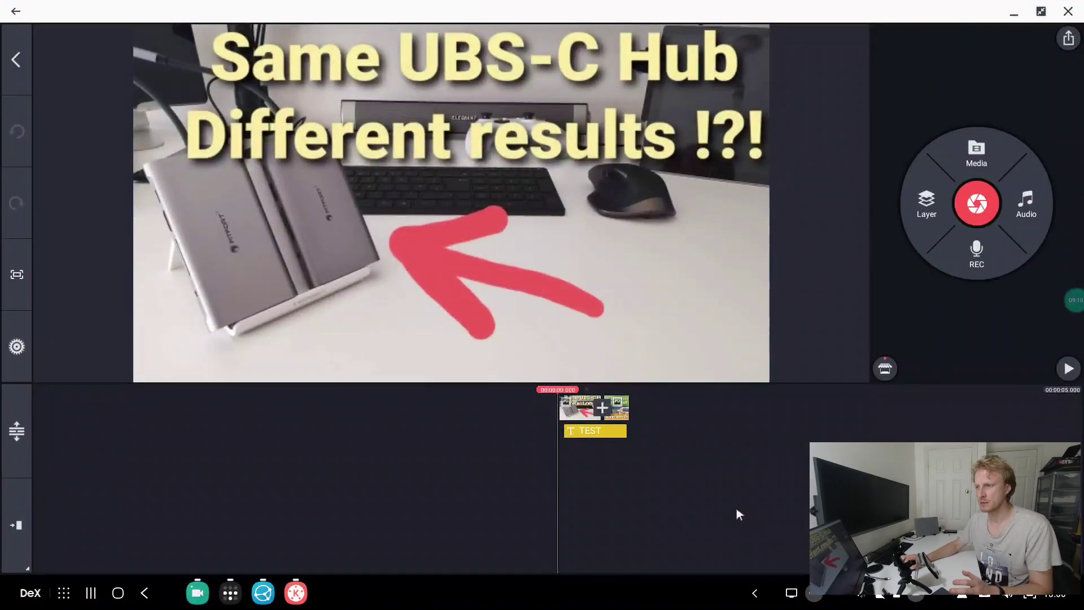
Scrub the tablet's timeline until the diagonal TEST text shows over the first image.
left_click_drag(736, 510, 705, 500)
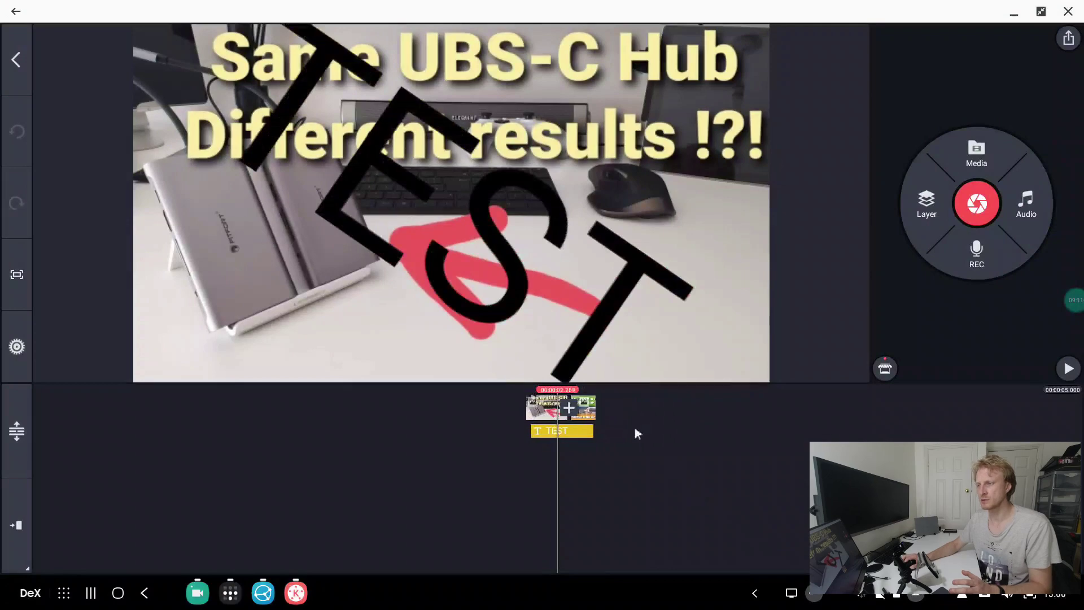